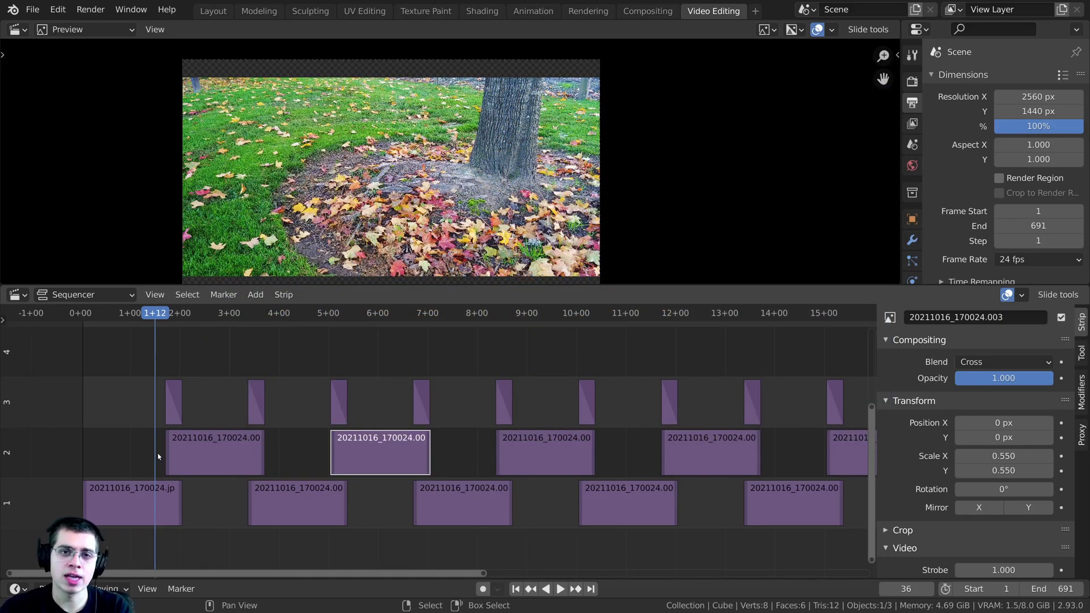
Watch the tutorial's slideshow demo from around 6+20, then find the GitHub link in the description
{"action": "left_click_drag", "start_coordinate": [155, 450], "coordinate": [177, 449]}
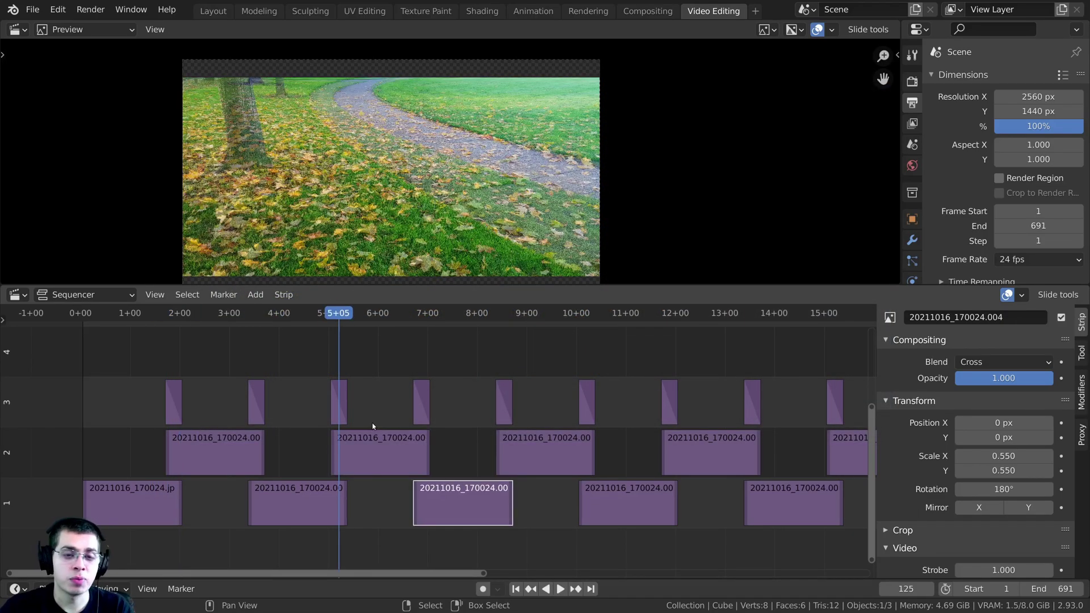
{"action": "right_click", "coordinate": [381, 447]}
{"action": "right_click", "coordinate": [459, 498]}
{"action": "right_click", "coordinate": [509, 457]}
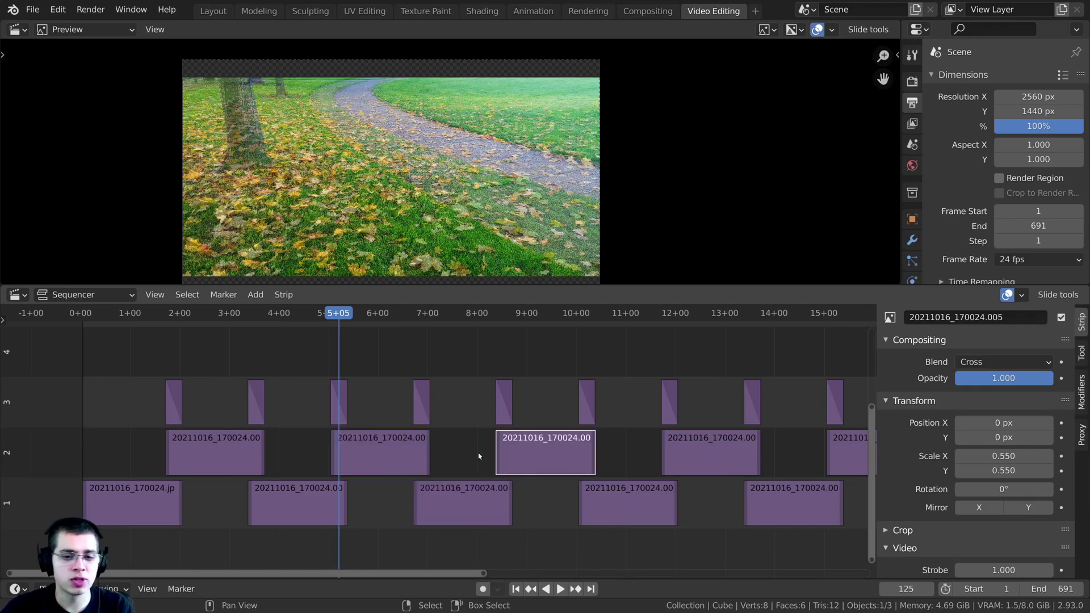
{"action": "left_click", "coordinate": [416, 399]}
{"action": "key", "text": "space"}
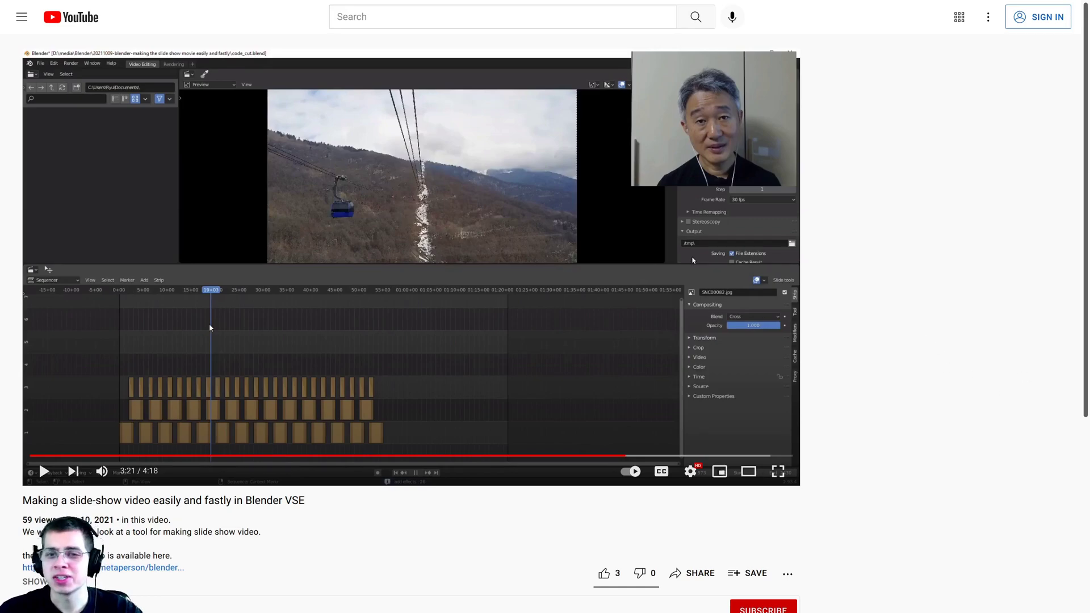
{"action": "scroll", "coordinate": [306, 520], "scroll_direction": "down", "scroll_amount": 1}
{"action": "scroll", "coordinate": [524, 318], "scroll_direction": "up", "scroll_amount": 1}
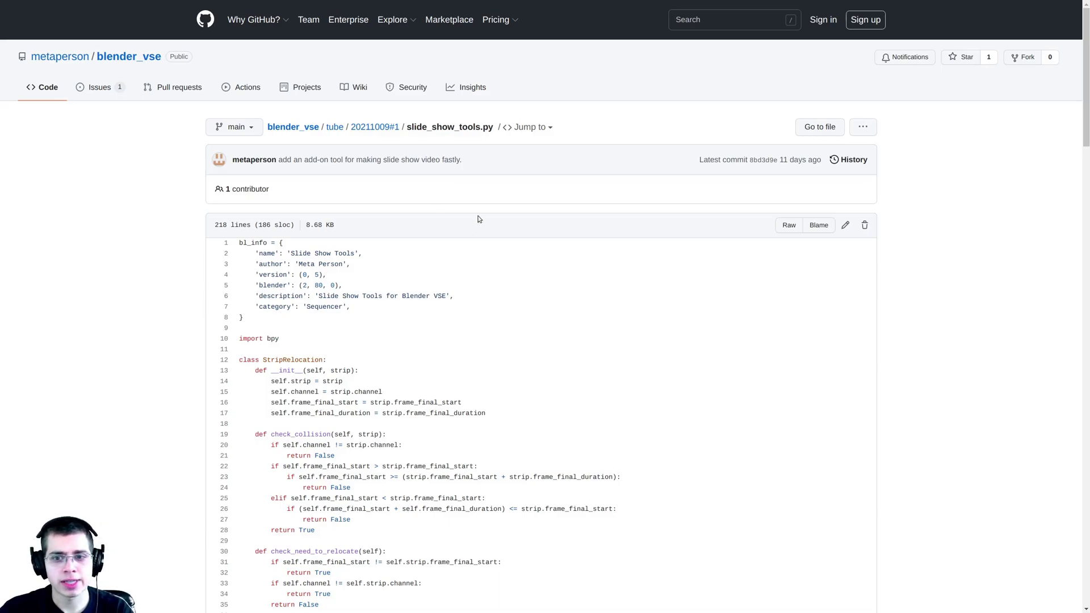
Save the raw slide_show_tools.py link into the Downloads folder under its suggested name
{"action": "right_click", "coordinate": [787, 227]}
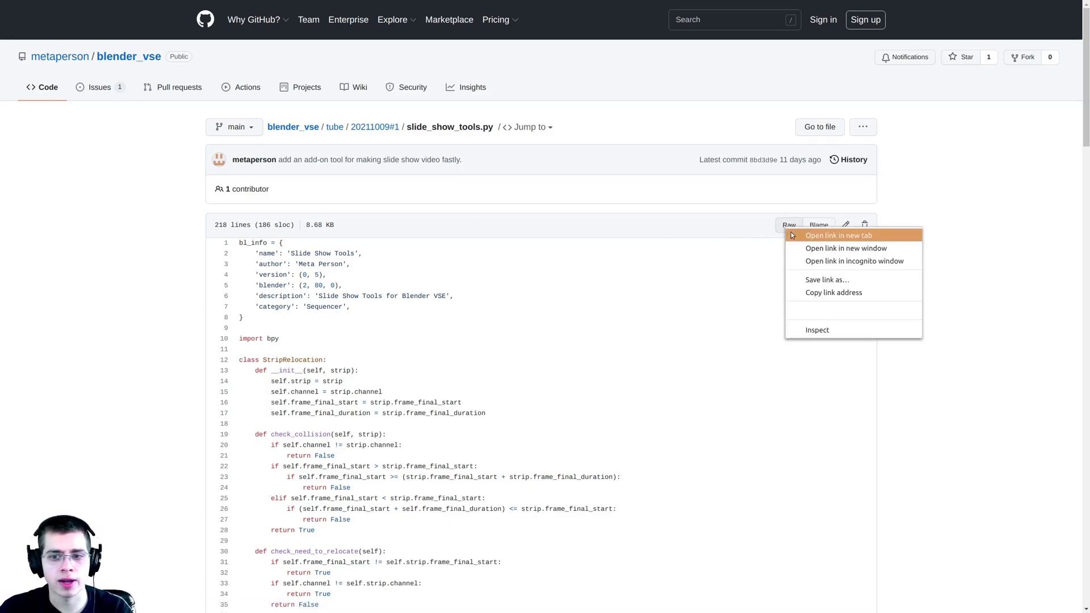
{"action": "left_click", "coordinate": [834, 281]}
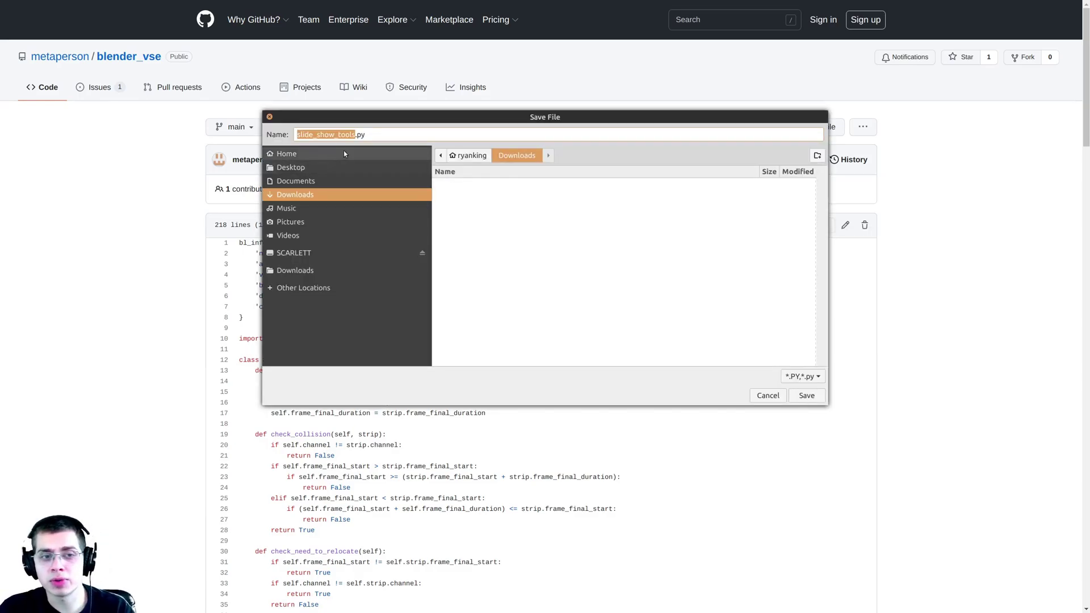
{"action": "left_click", "coordinate": [377, 137]}
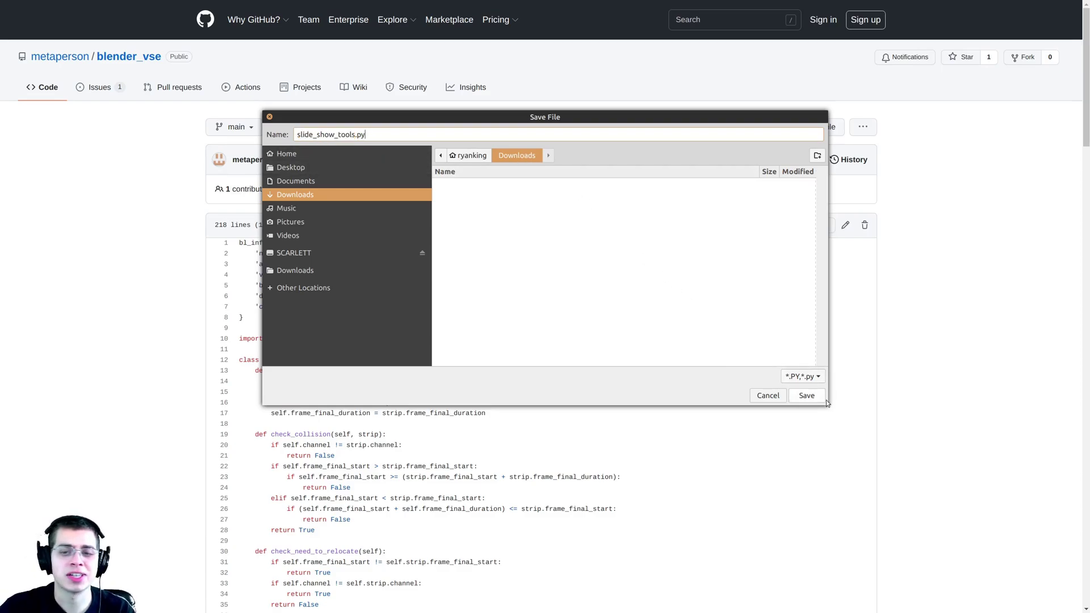
{"action": "left_click", "coordinate": [806, 395]}
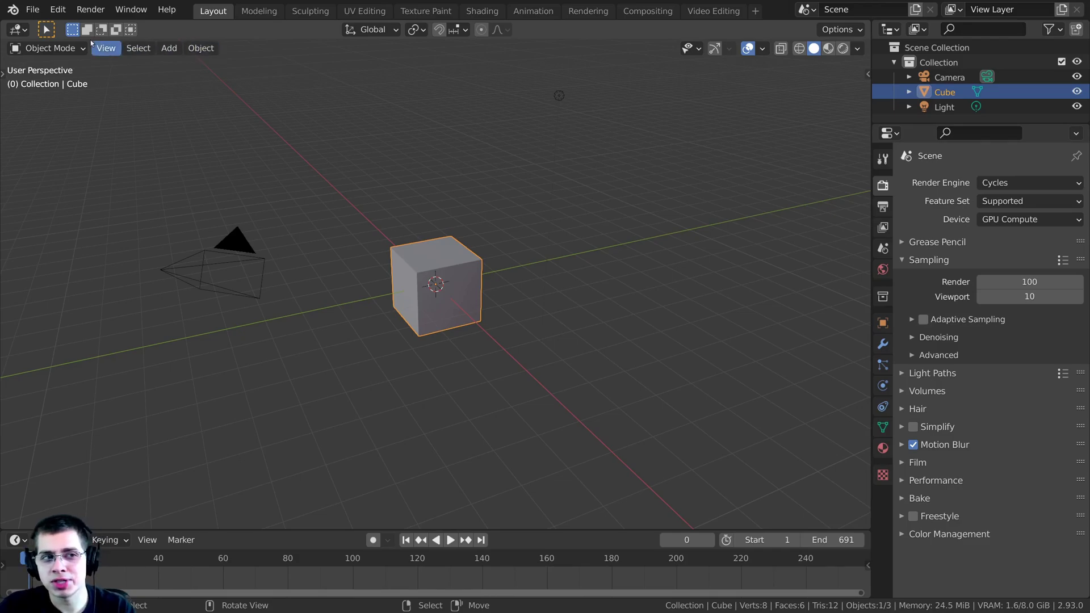
Install slide_show_tools.py from Downloads through Edit > Preferences > Add-ons
{"action": "left_click", "coordinate": [56, 11]}
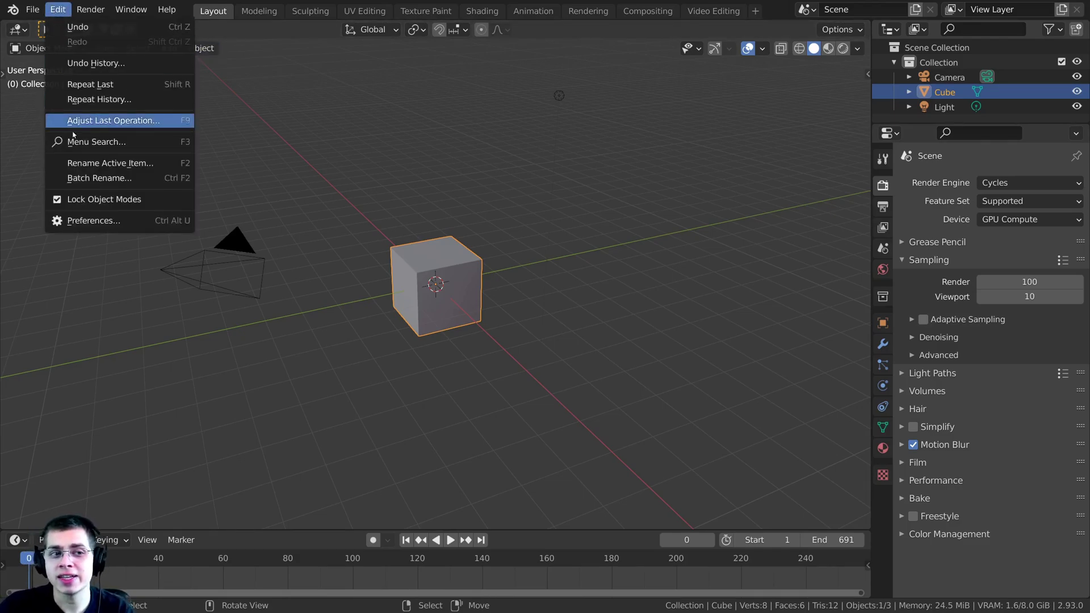
{"action": "left_click", "coordinate": [137, 221]}
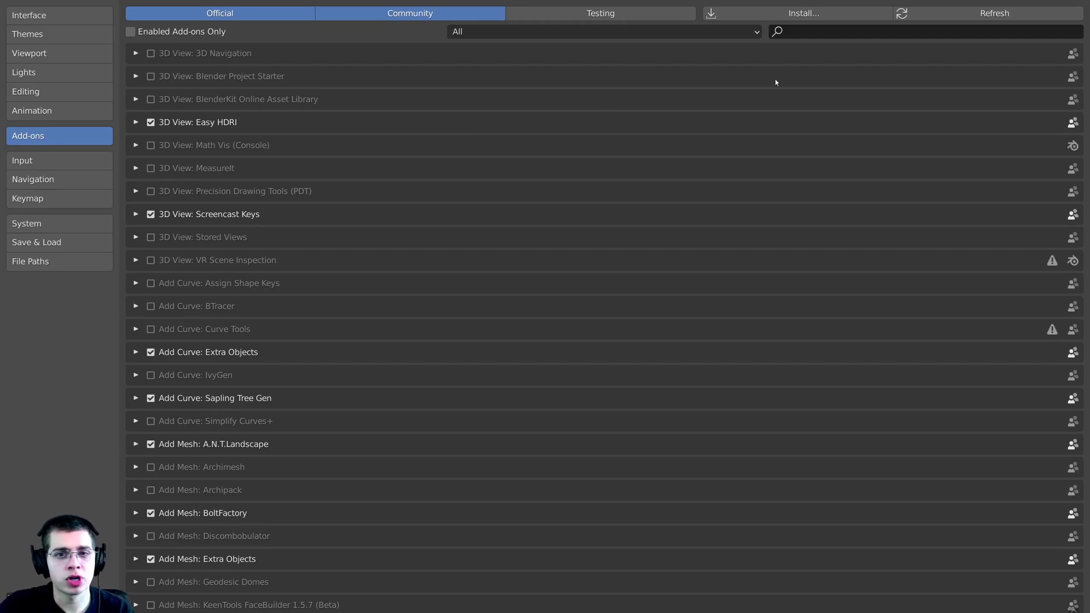
{"action": "left_click", "coordinate": [770, 13]}
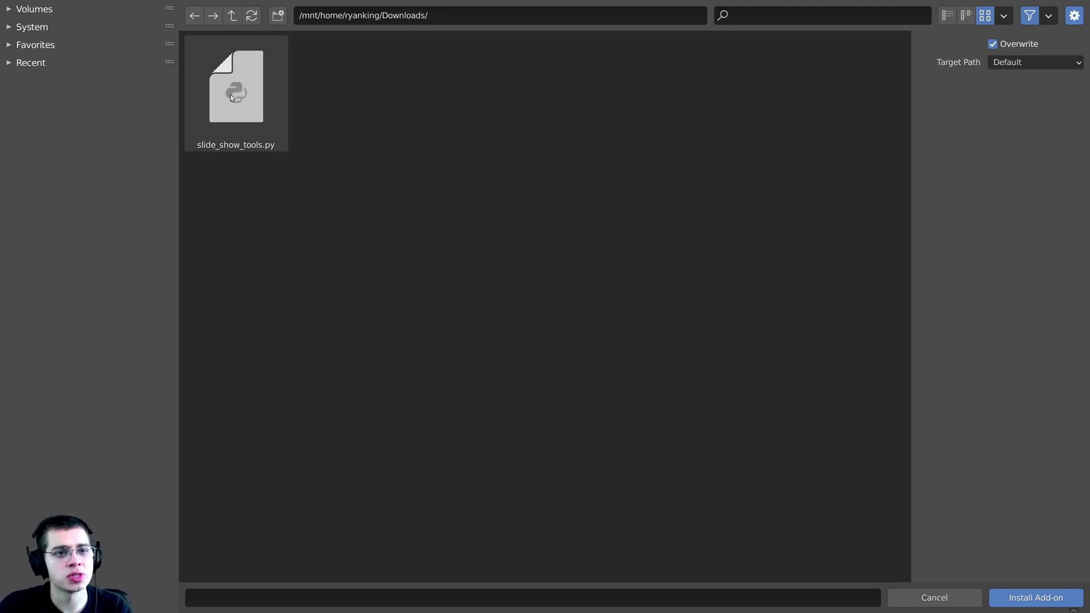
{"action": "left_click", "coordinate": [250, 91]}
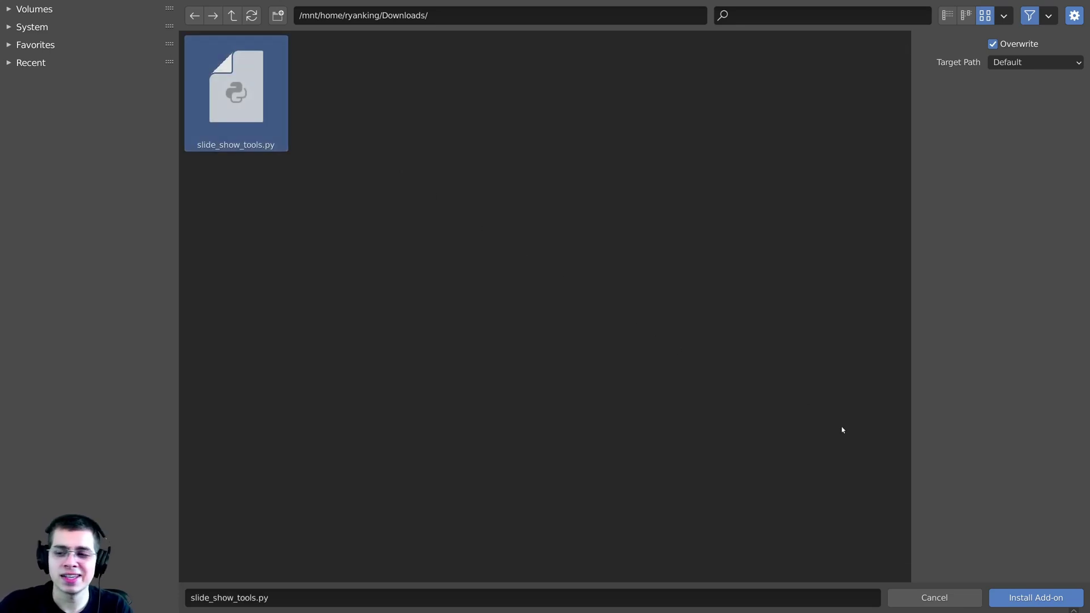
{"action": "left_click", "coordinate": [1003, 597]}
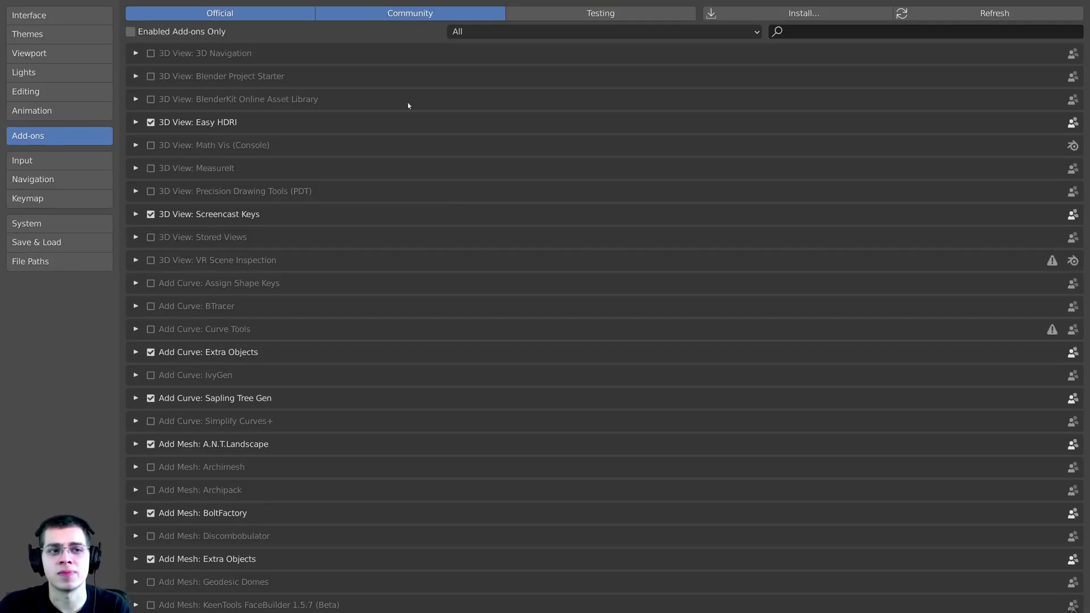
{"action": "left_click", "coordinate": [868, 32]}
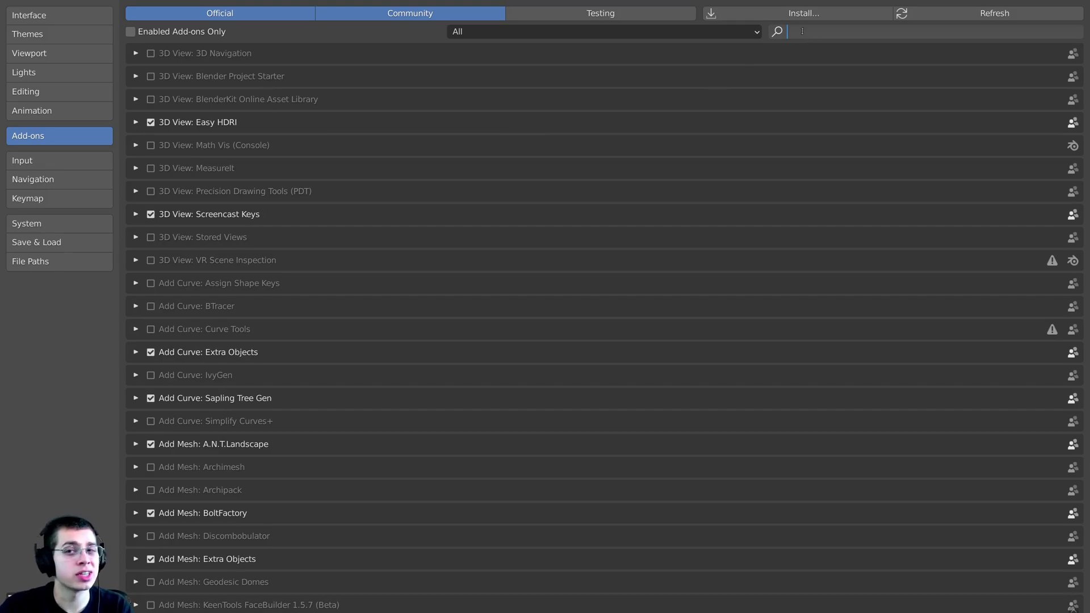
Search add-ons for 'slide', enable Sequencer: Slide Show Tools, and close Preferences
{"action": "type", "text": "slide"}
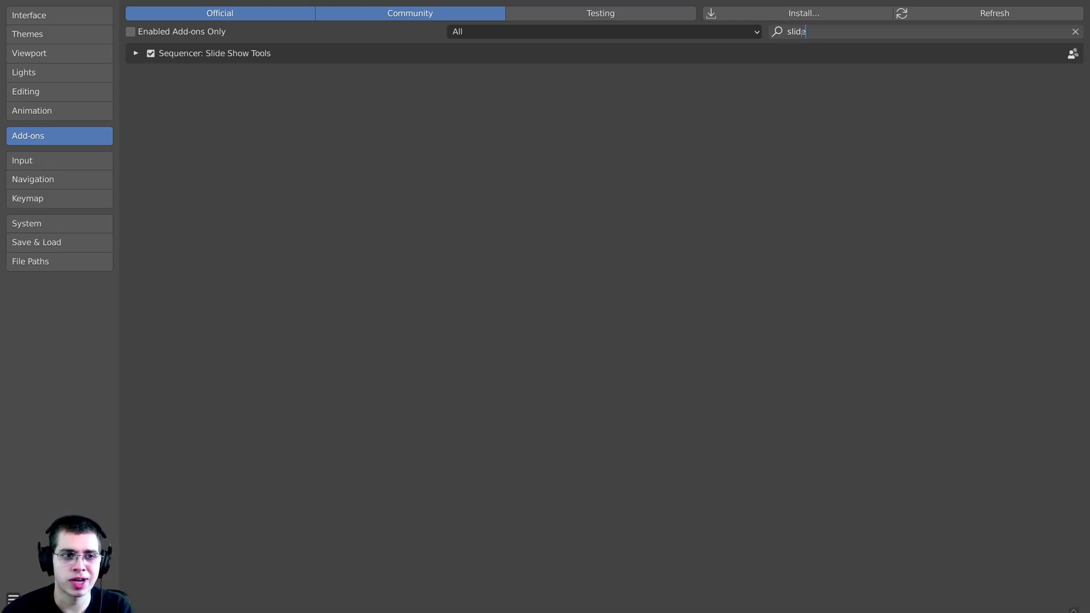
{"action": "key", "text": "Return"}
{"action": "left_click", "coordinate": [192, 54]}
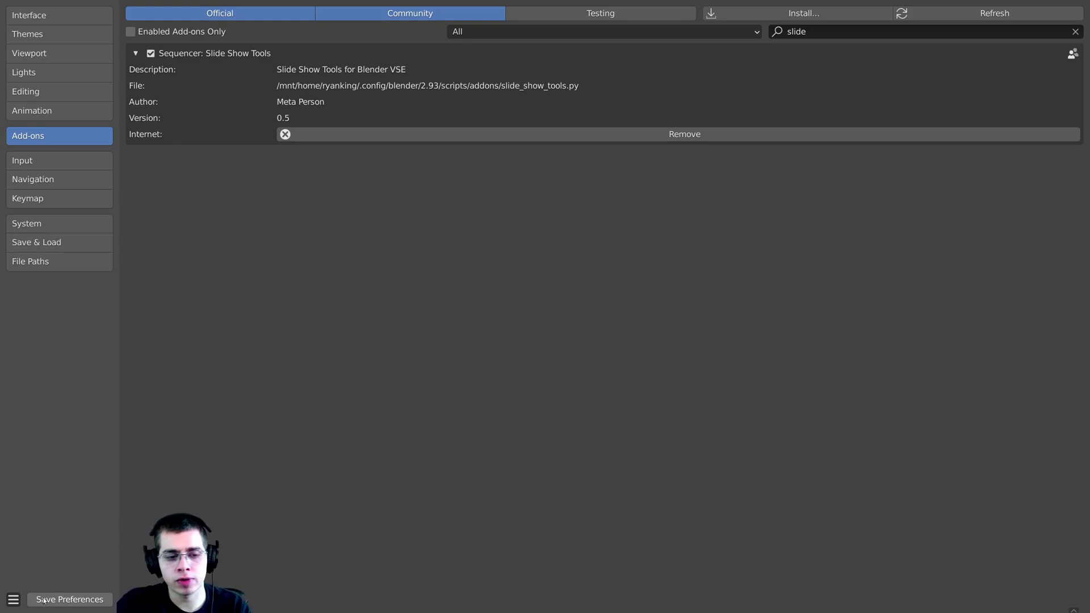
{"action": "left_click", "coordinate": [17, 600]}
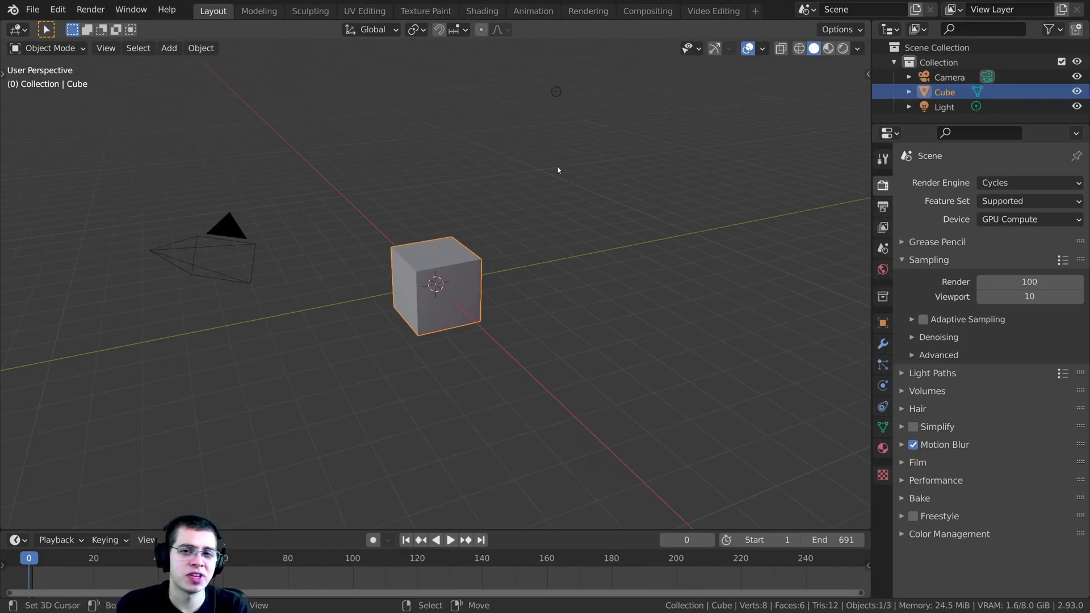
Add a new workspace from the + > Video Editing > Video Editing template
{"action": "left_click", "coordinate": [717, 15]}
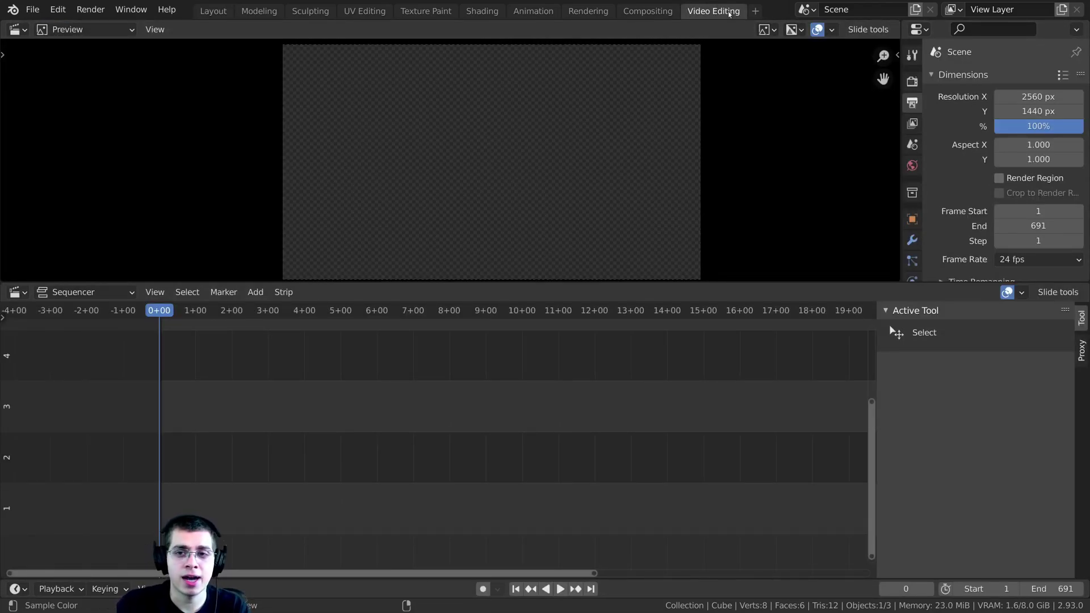
{"action": "left_click", "coordinate": [754, 12]}
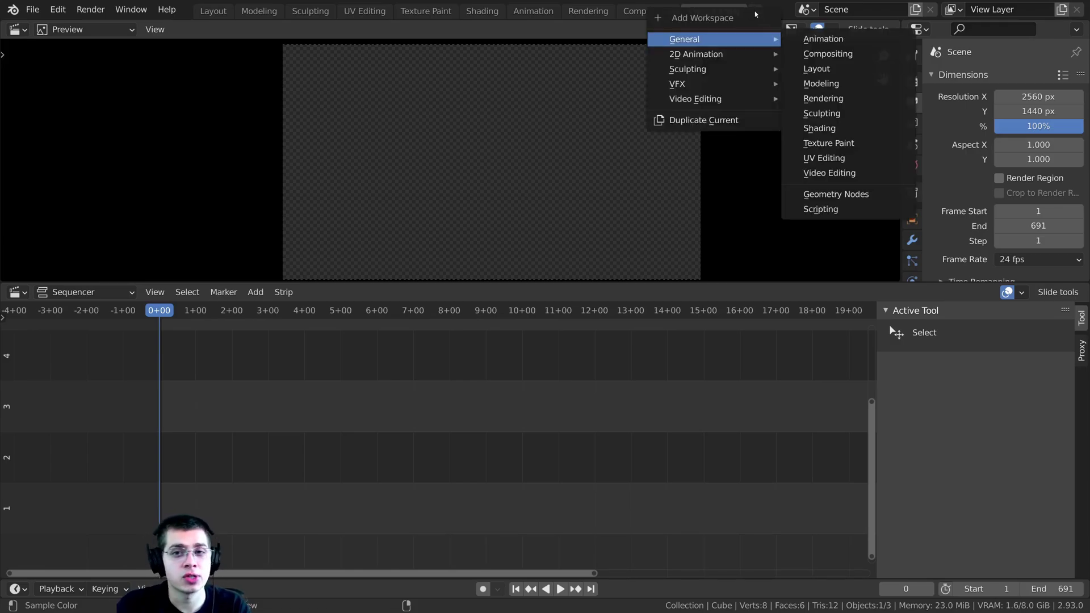
{"action": "mouse_move", "coordinate": [685, 102]}
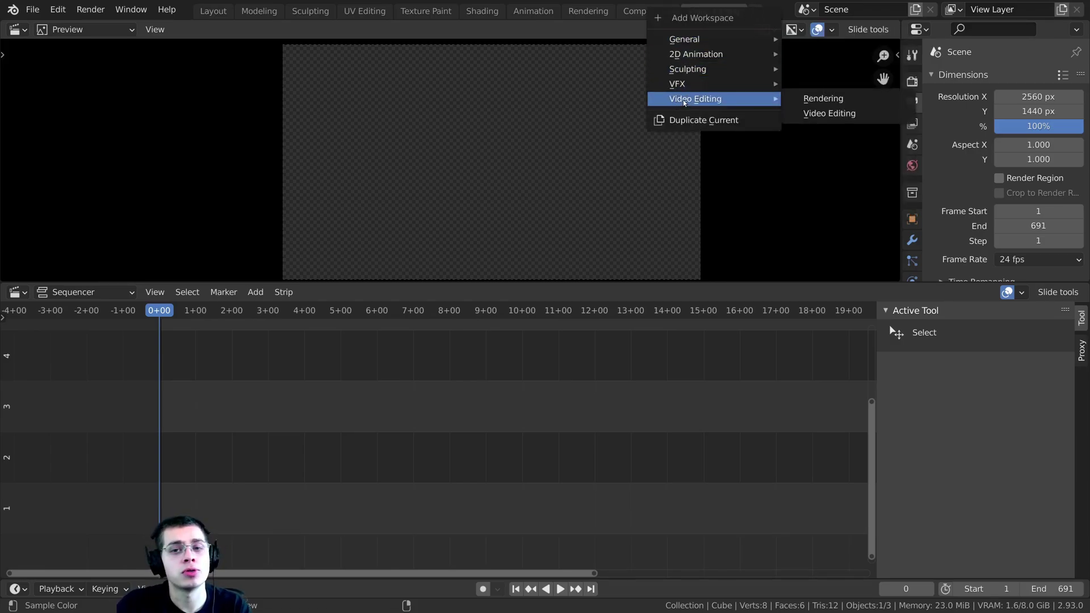
{"action": "left_click", "coordinate": [831, 114]}
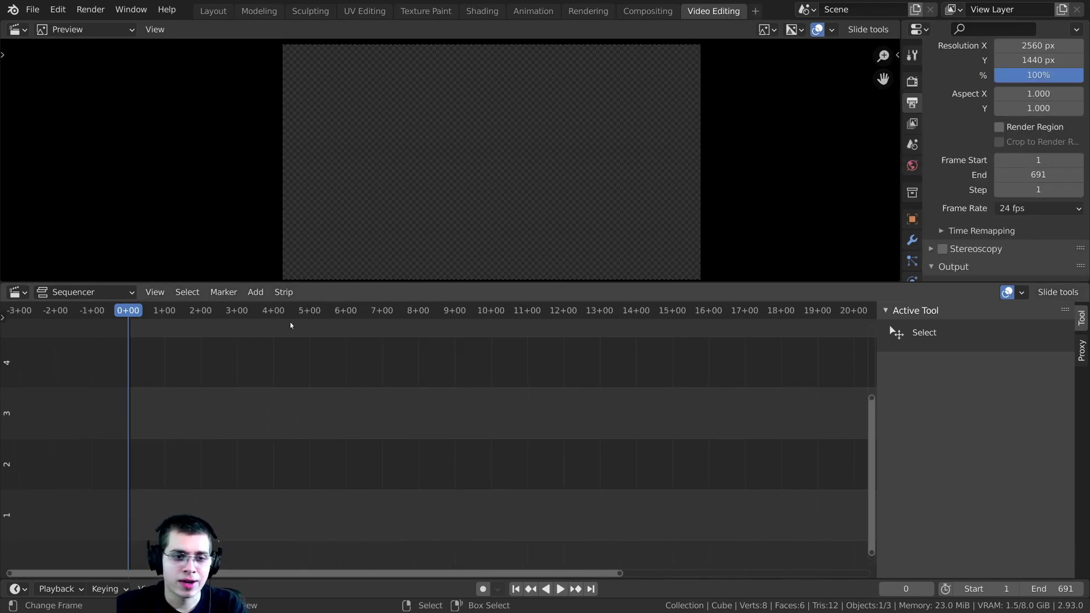
{"action": "key", "text": "shift+a"}
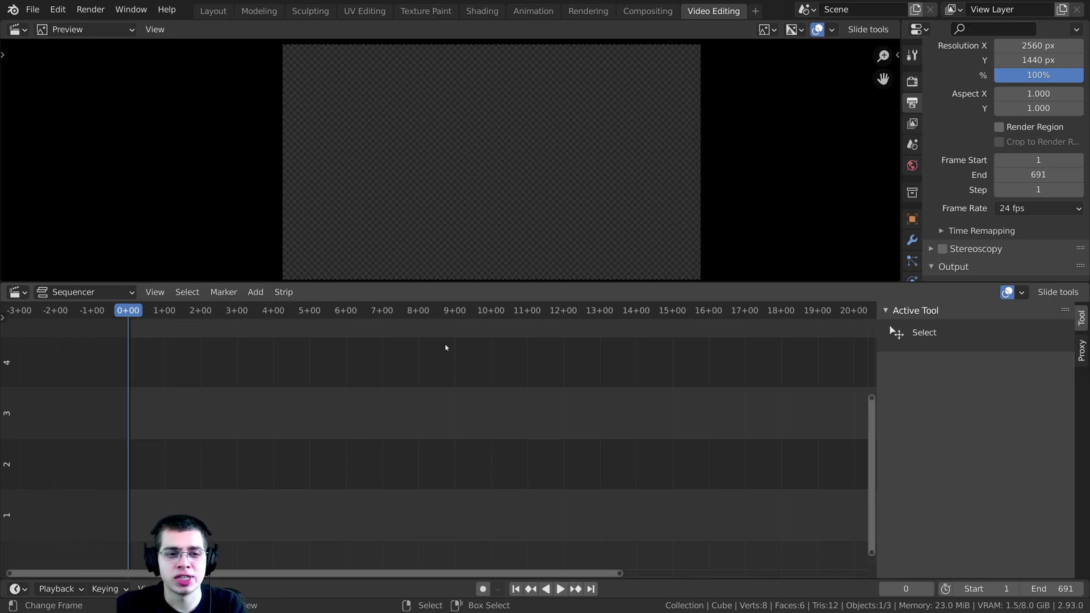
{"action": "left_click", "coordinate": [261, 296]}
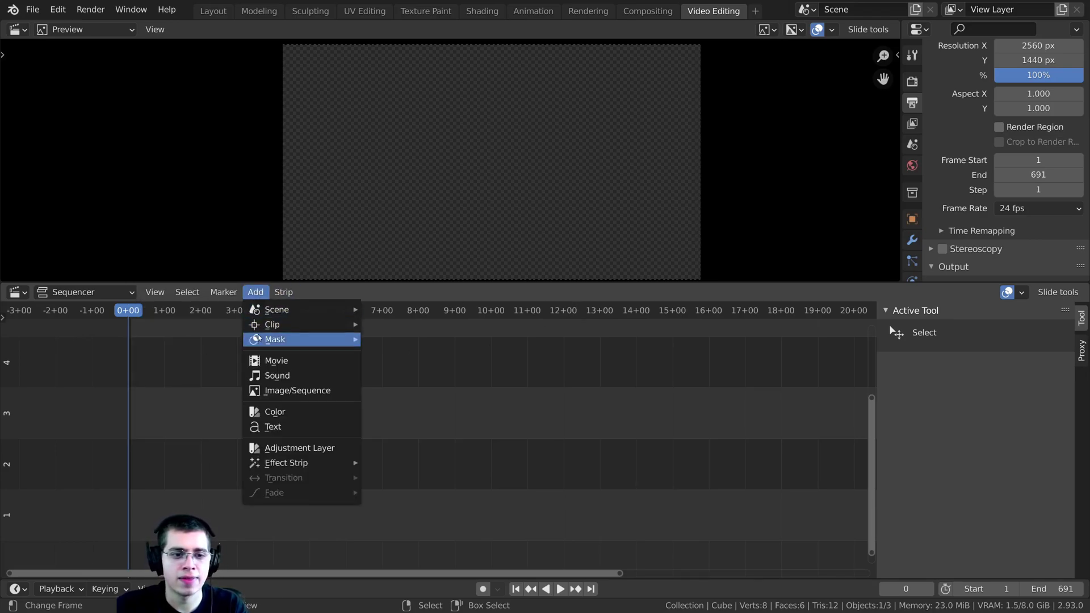
Add all ten pictures-folder photos as one image strip on channel 1 and play it
{"action": "left_click", "coordinate": [302, 390]}
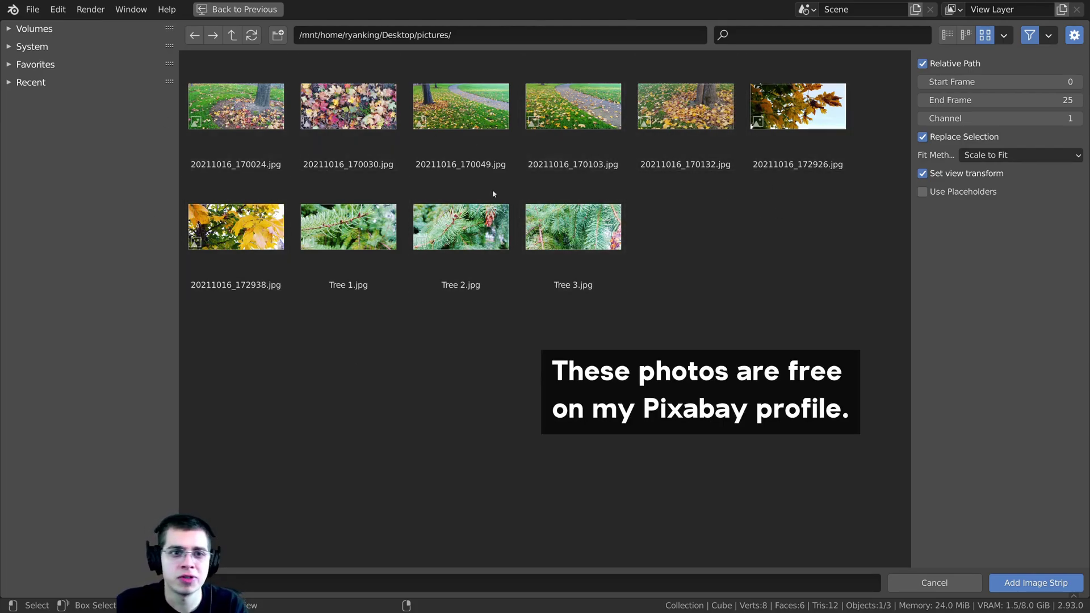
{"action": "key", "text": "a"}
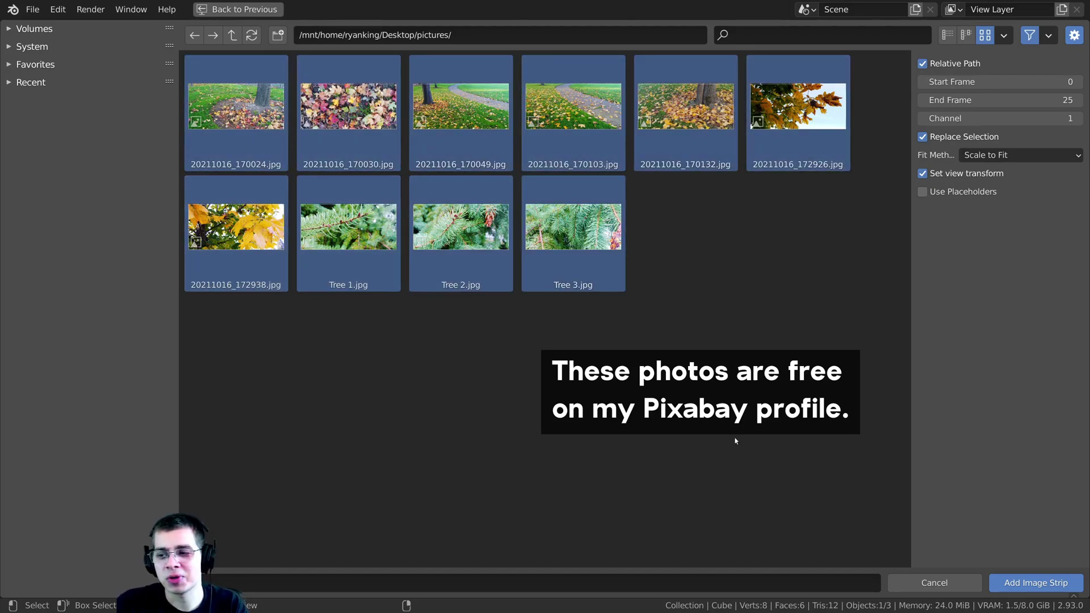
{"action": "left_click", "coordinate": [1029, 585]}
{"action": "key", "text": "space"}
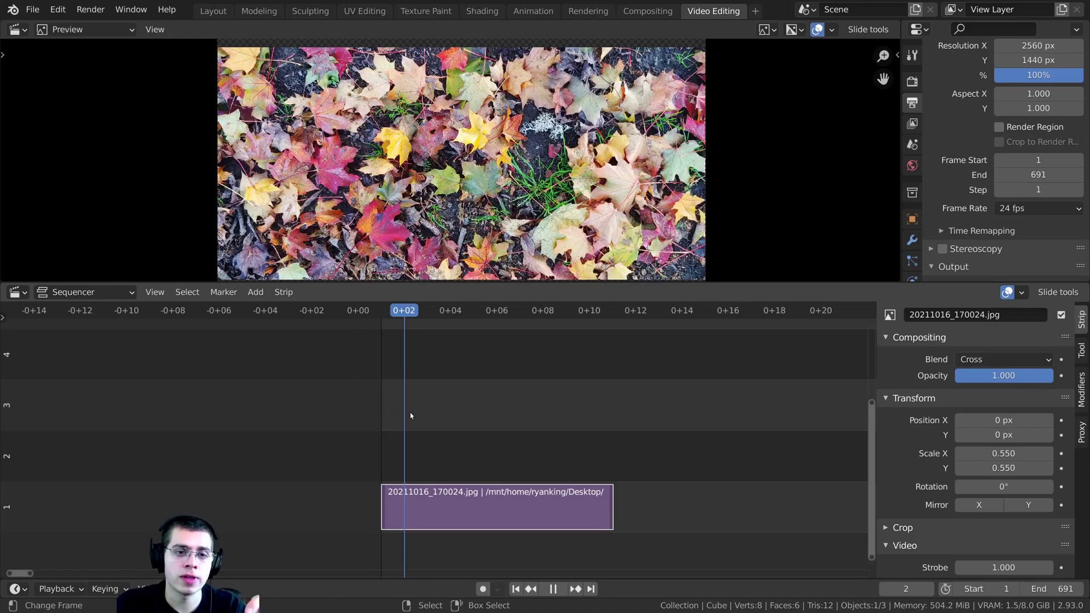
{"action": "left_click", "coordinate": [384, 458]}
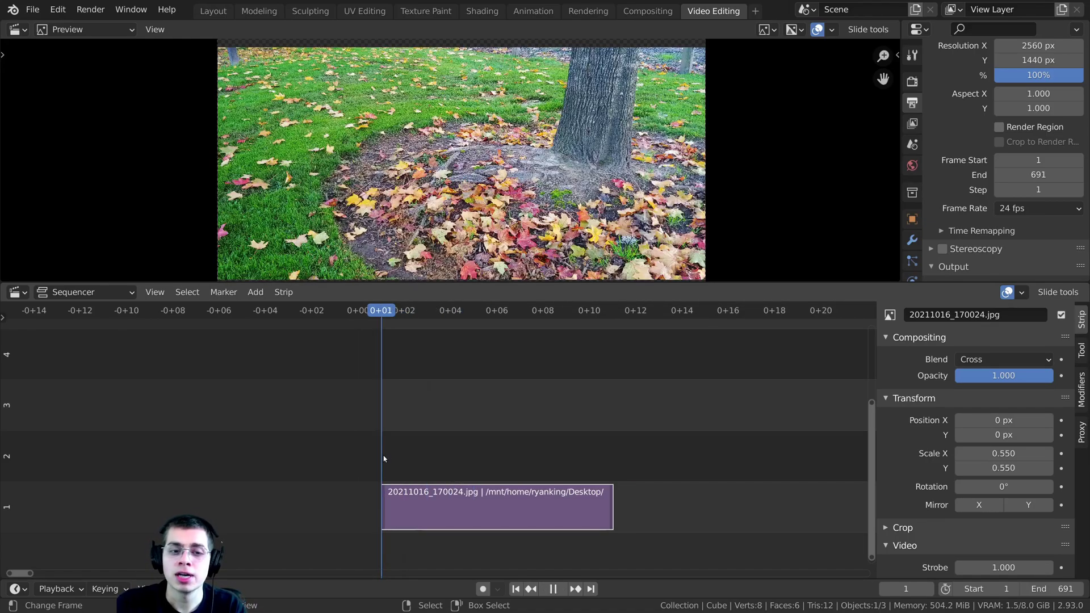
{"action": "key", "text": "space"}
{"action": "key", "text": "space"}
{"action": "left_click_drag", "start_coordinate": [447, 448], "coordinate": [424, 444]}
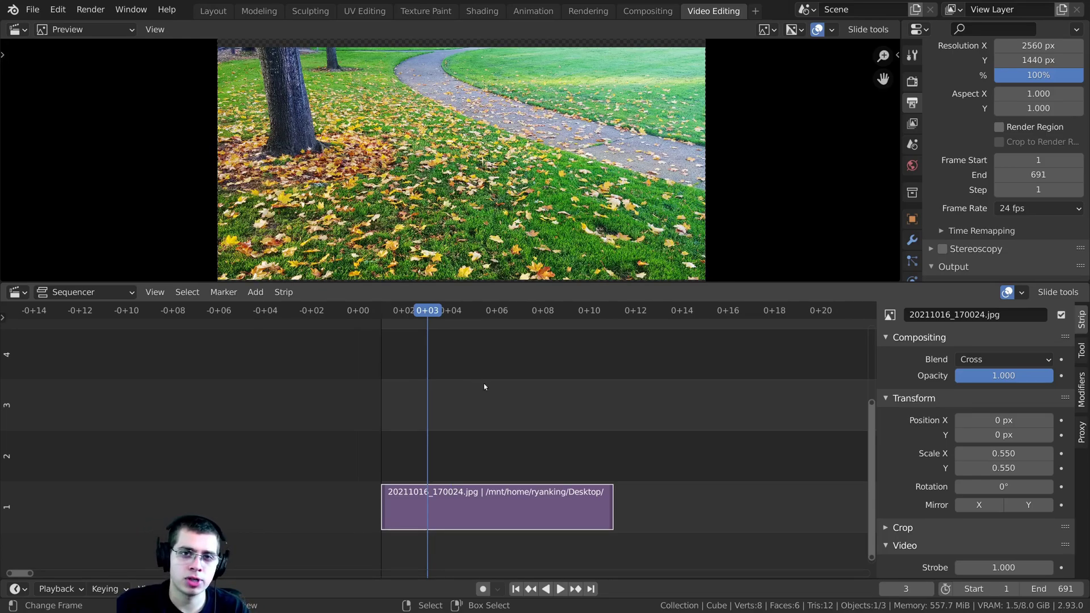
{"action": "key", "text": "space"}
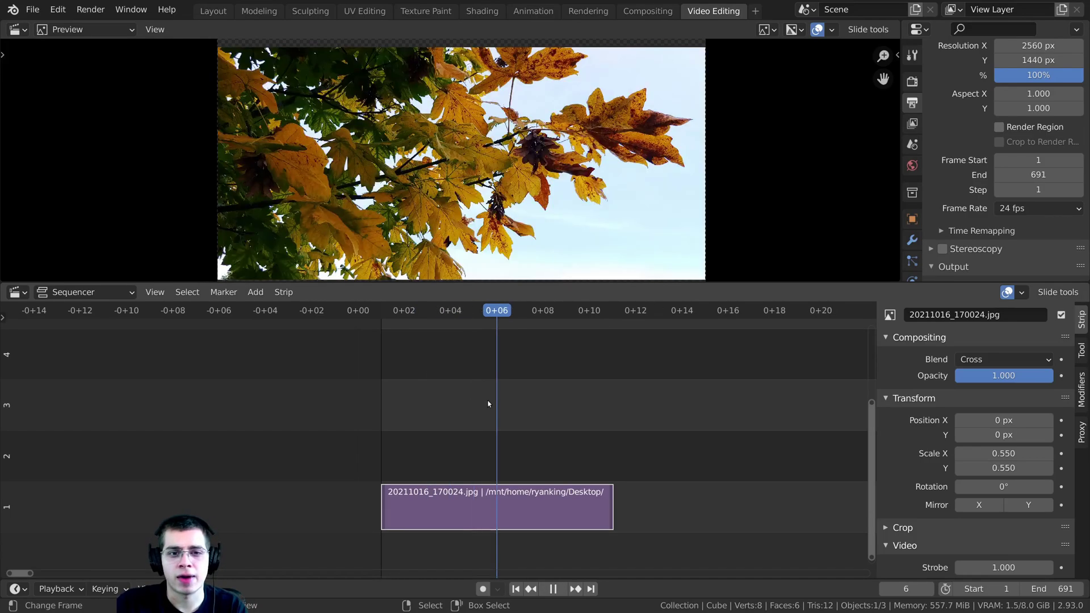
{"action": "key", "text": "space"}
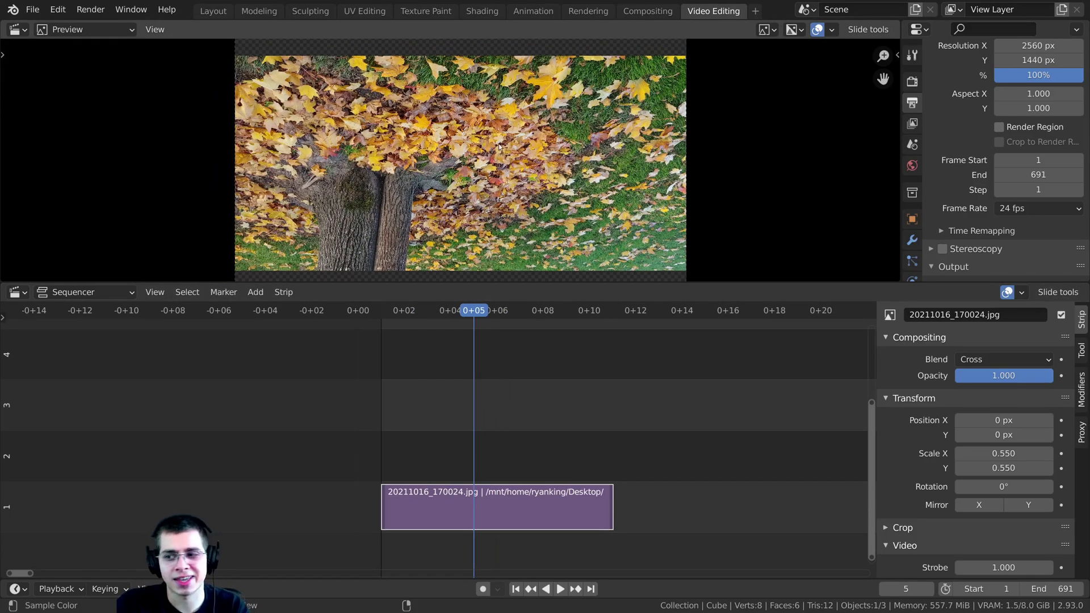
{"action": "middle_click_drag", "start_coordinate": [534, 166], "coordinate": [527, 166]}
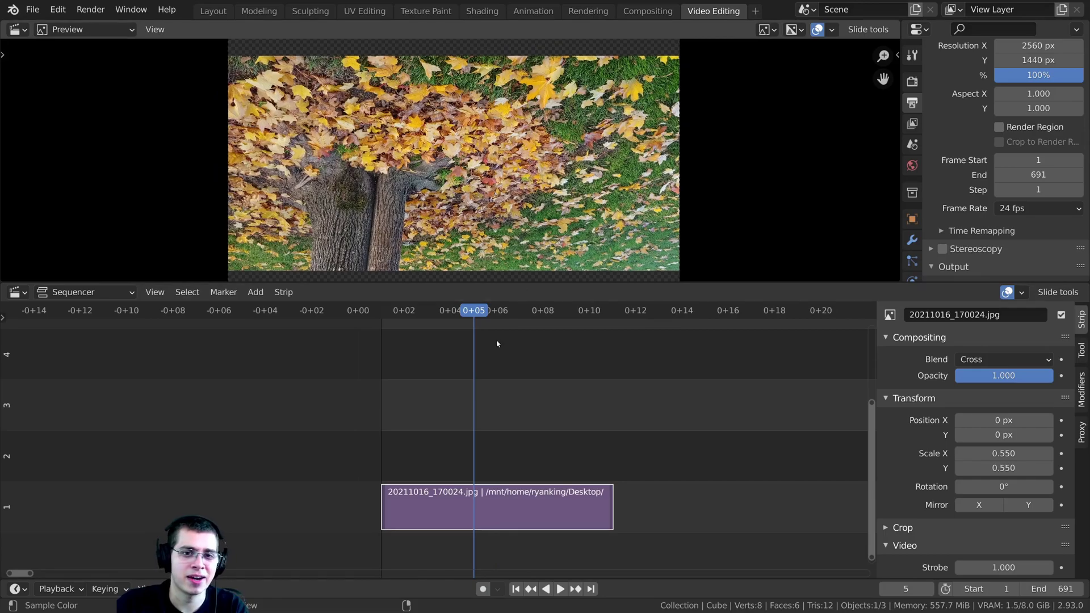
{"action": "scroll", "coordinate": [556, 160], "scroll_direction": "up", "scroll_amount": 1}
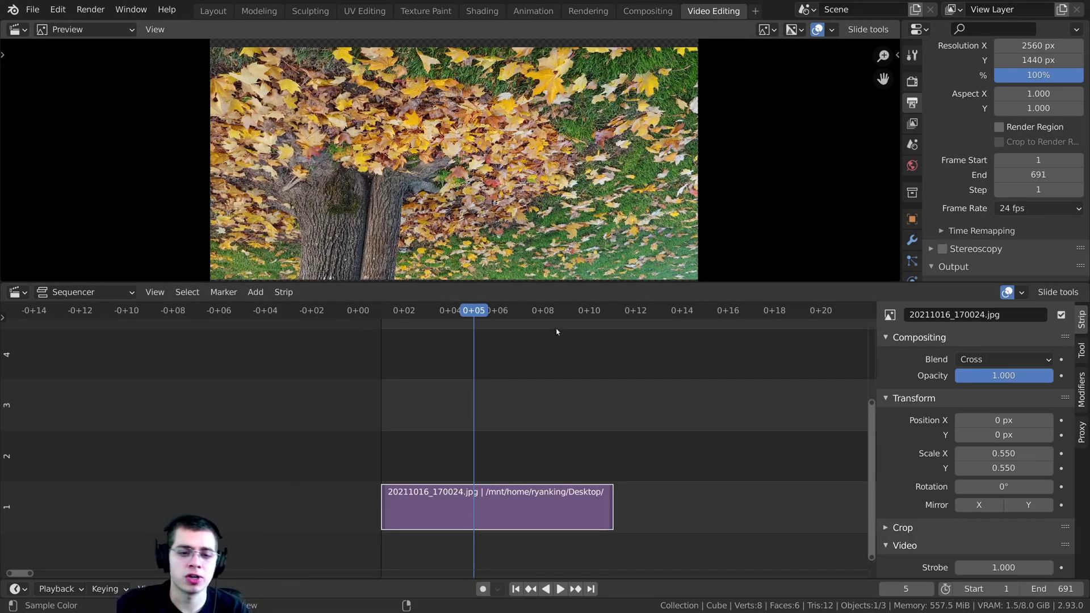
{"action": "key", "text": "space"}
{"action": "left_click_drag", "start_coordinate": [528, 434], "coordinate": [385, 419]}
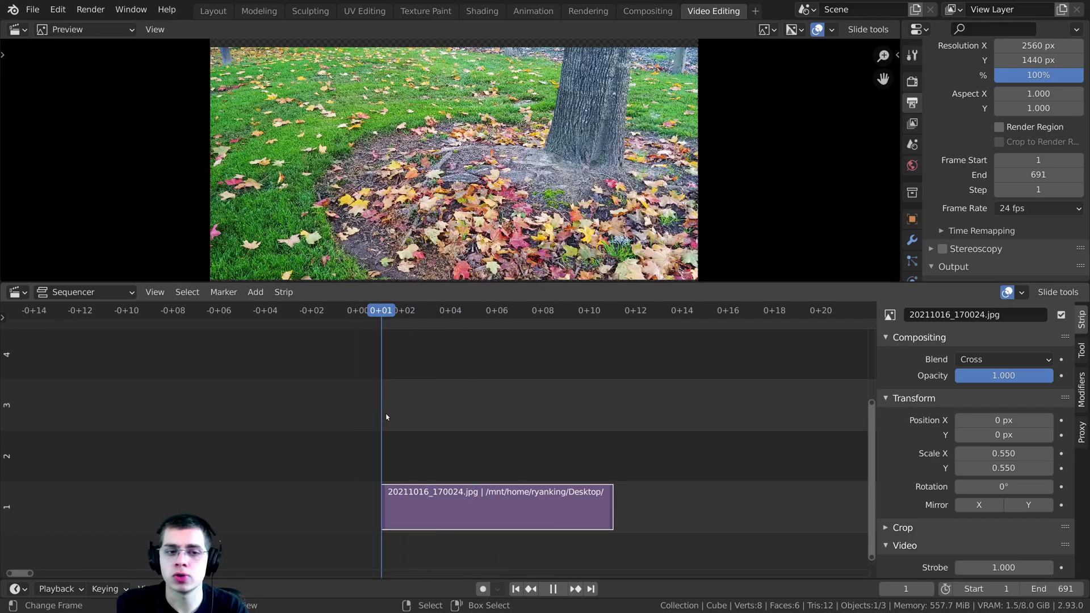
{"action": "key", "text": "space"}
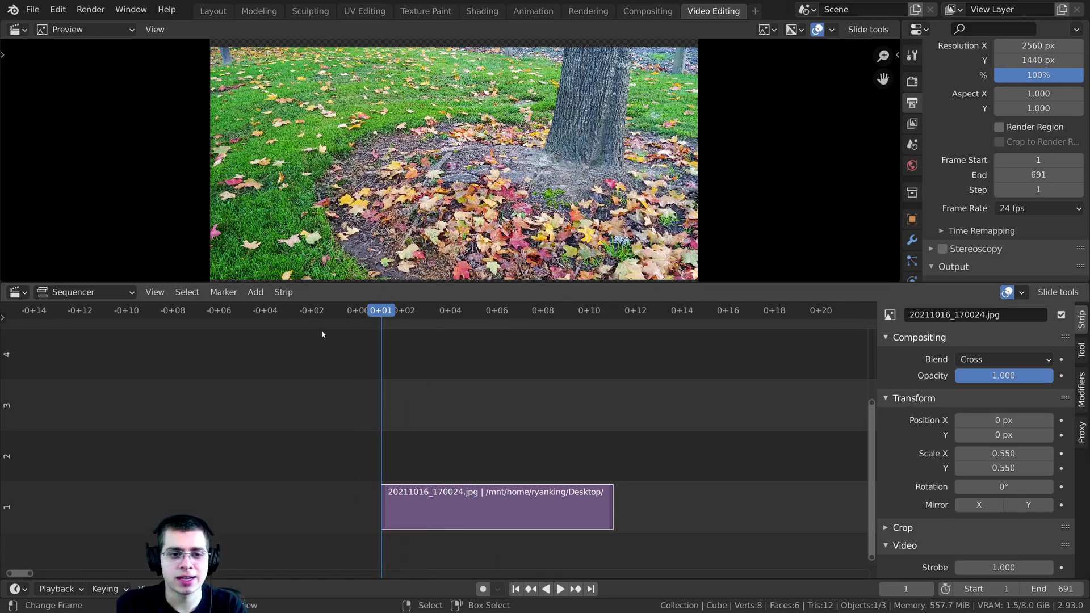
{"action": "left_click", "coordinate": [289, 293]}
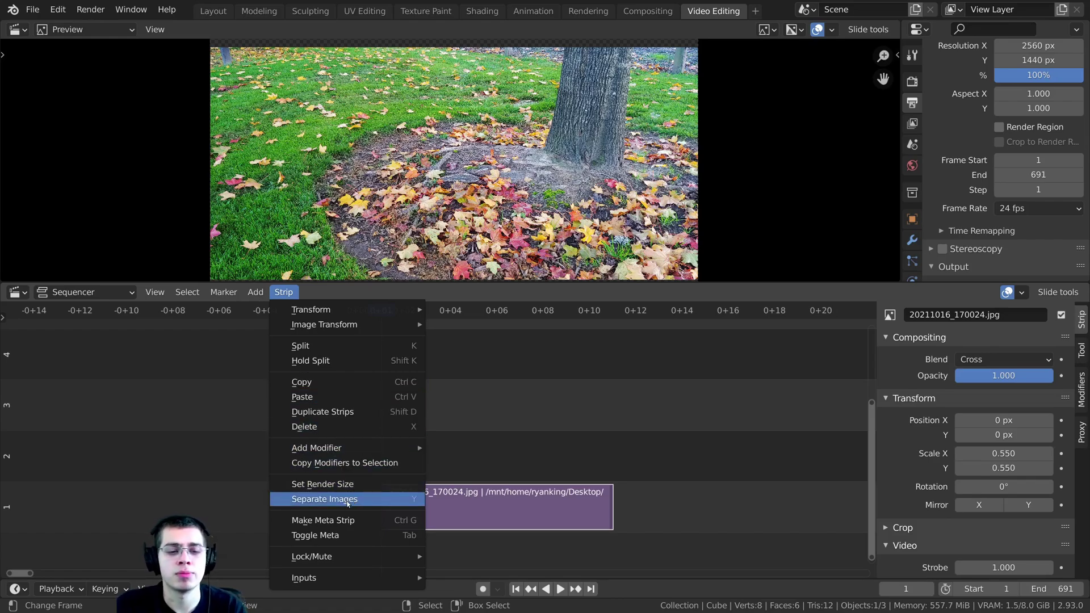
Separate the photo strip into individual image strips with Length 48
{"action": "key", "text": "y"}
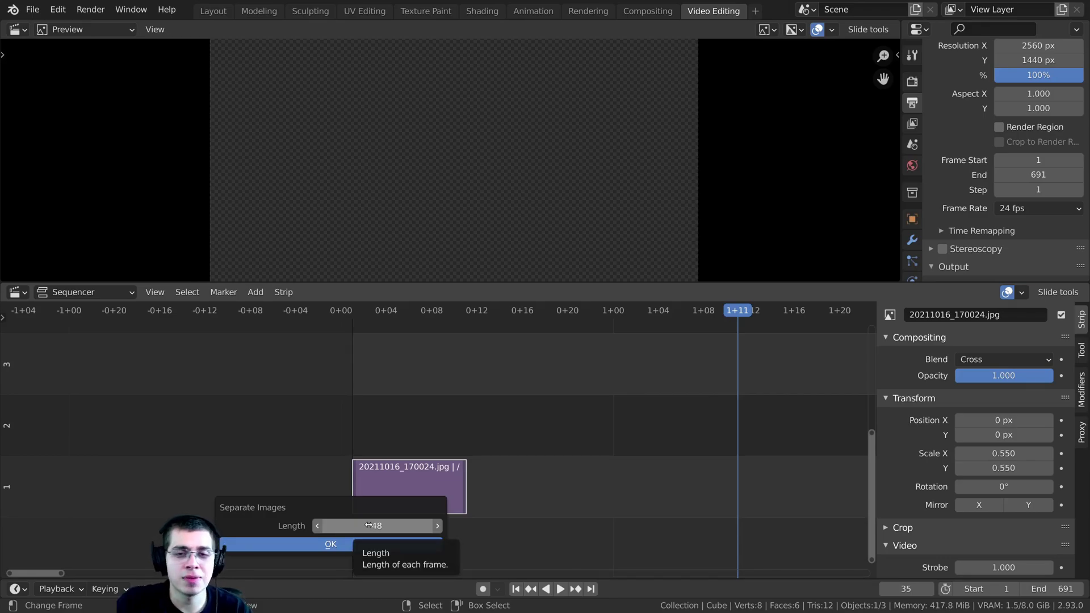
{"action": "left_click", "coordinate": [329, 544]}
{"action": "scroll", "coordinate": [447, 448], "scroll_direction": "down", "scroll_amount": 8}
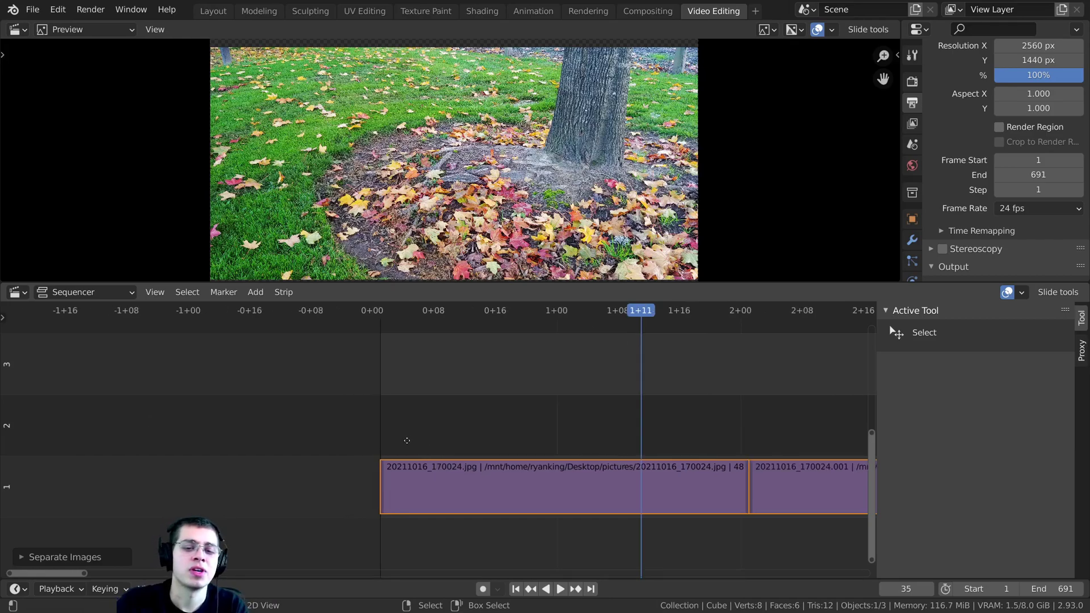
{"action": "left_click", "coordinate": [279, 446]}
{"action": "key", "text": "space"}
{"action": "scroll", "coordinate": [442, 443], "scroll_direction": "down", "scroll_amount": 1}
{"action": "scroll", "coordinate": [443, 443], "scroll_direction": "up", "scroll_amount": 2}
{"action": "middle_click_drag", "start_coordinate": [447, 457], "coordinate": [382, 424]}
{"action": "scroll", "coordinate": [443, 428], "scroll_direction": "down", "scroll_amount": 2}
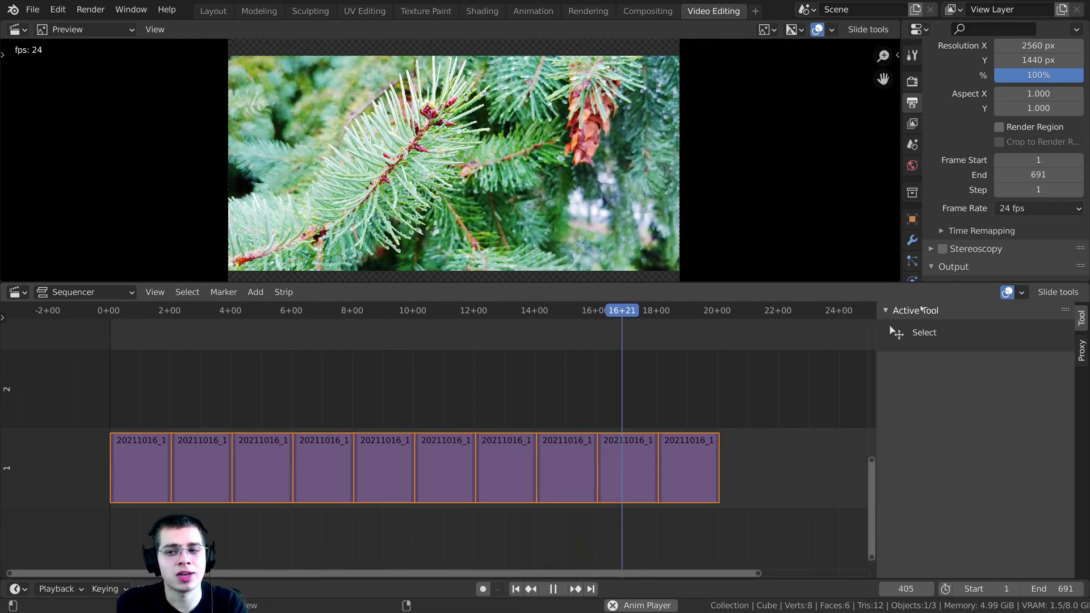
{"action": "middle_click_drag", "start_coordinate": [748, 369], "coordinate": [731, 369]}
{"action": "key", "text": "space"}
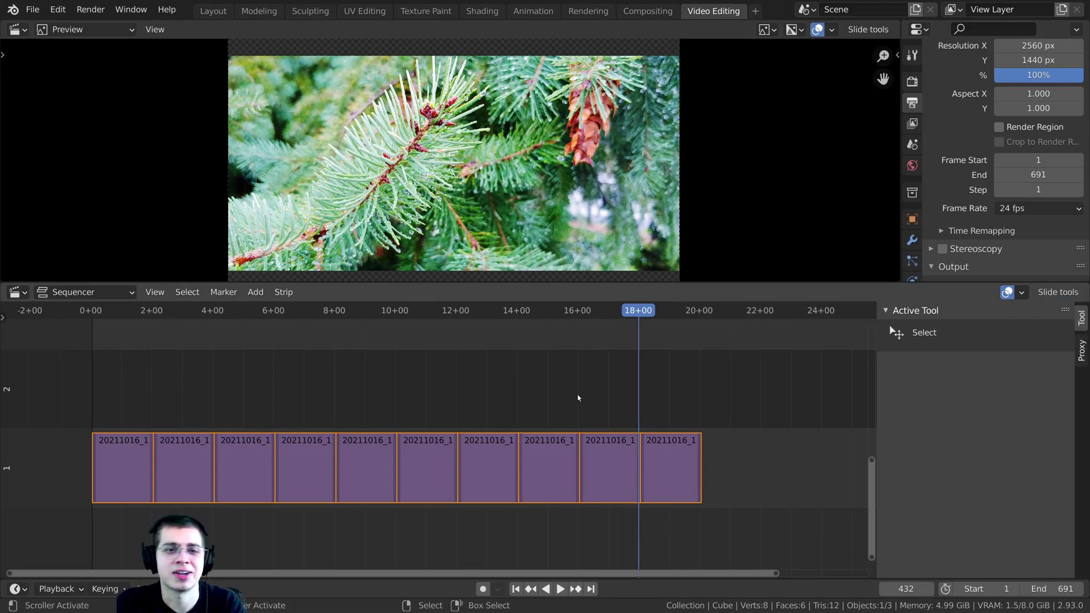
{"action": "middle_click_drag", "start_coordinate": [521, 391], "coordinate": [493, 387]}
{"action": "scroll", "coordinate": [391, 446], "scroll_direction": "up", "scroll_amount": 3}
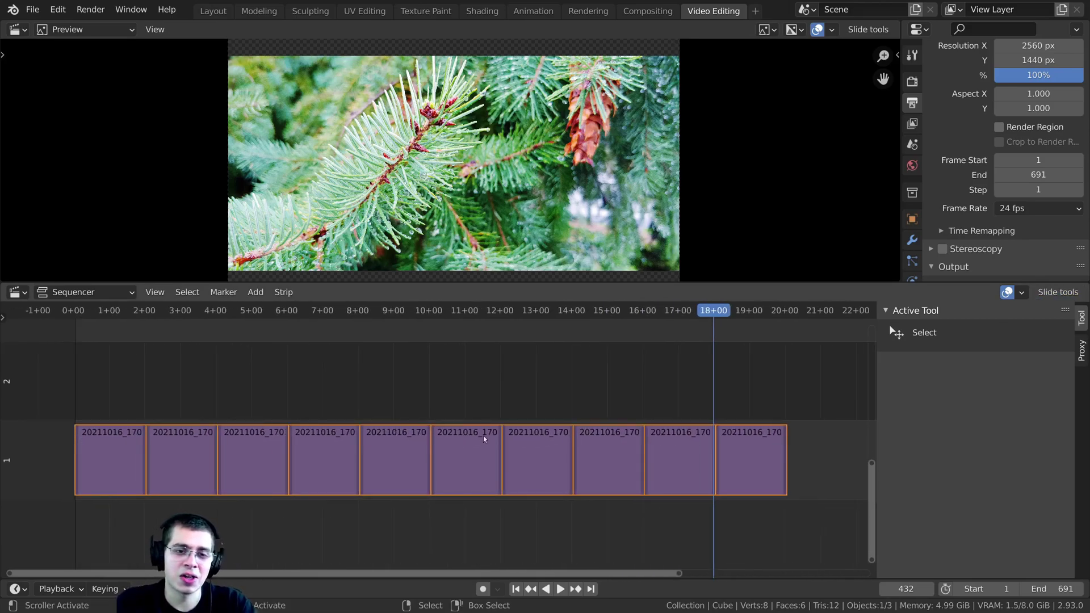
{"action": "scroll", "coordinate": [386, 420], "scroll_direction": "up", "scroll_amount": 1}
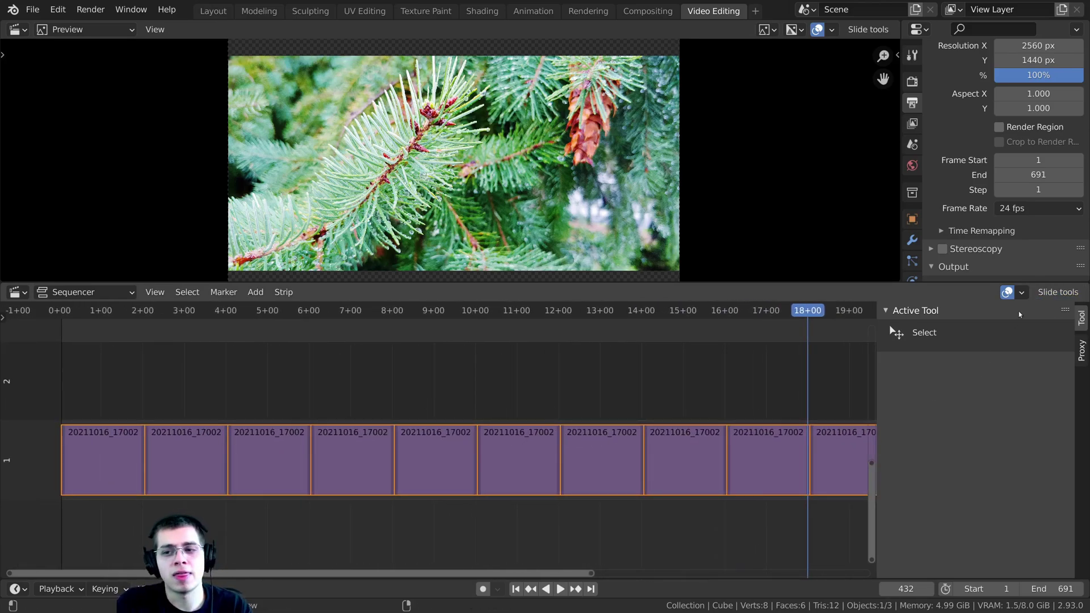
{"action": "middle_click_drag", "start_coordinate": [650, 448], "coordinate": [590, 458]}
{"action": "scroll", "coordinate": [588, 460], "scroll_direction": "down", "scroll_amount": 3}
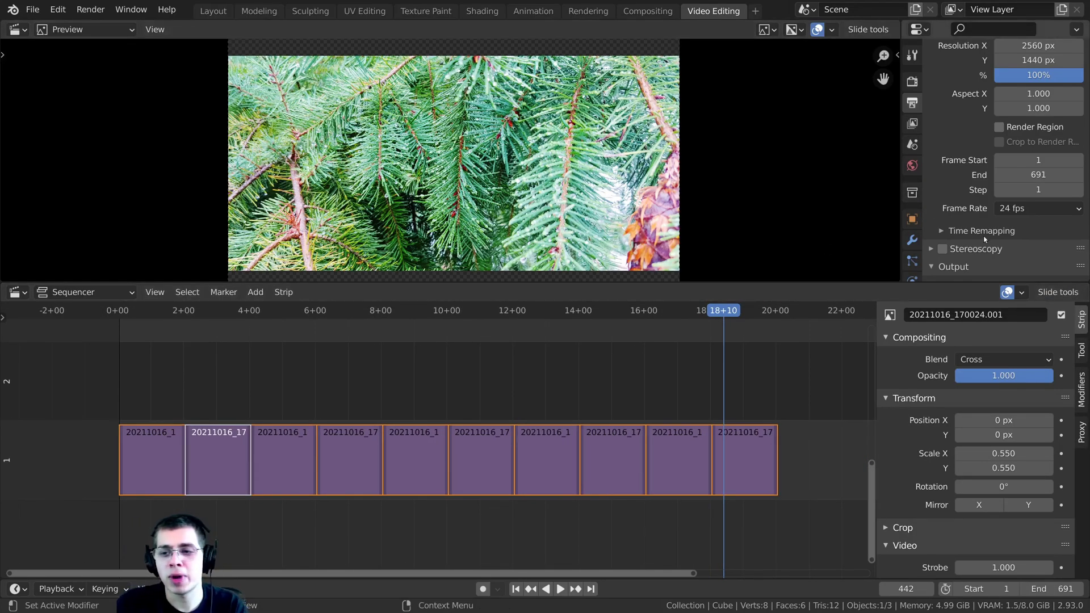
{"action": "left_click", "coordinate": [1063, 291]}
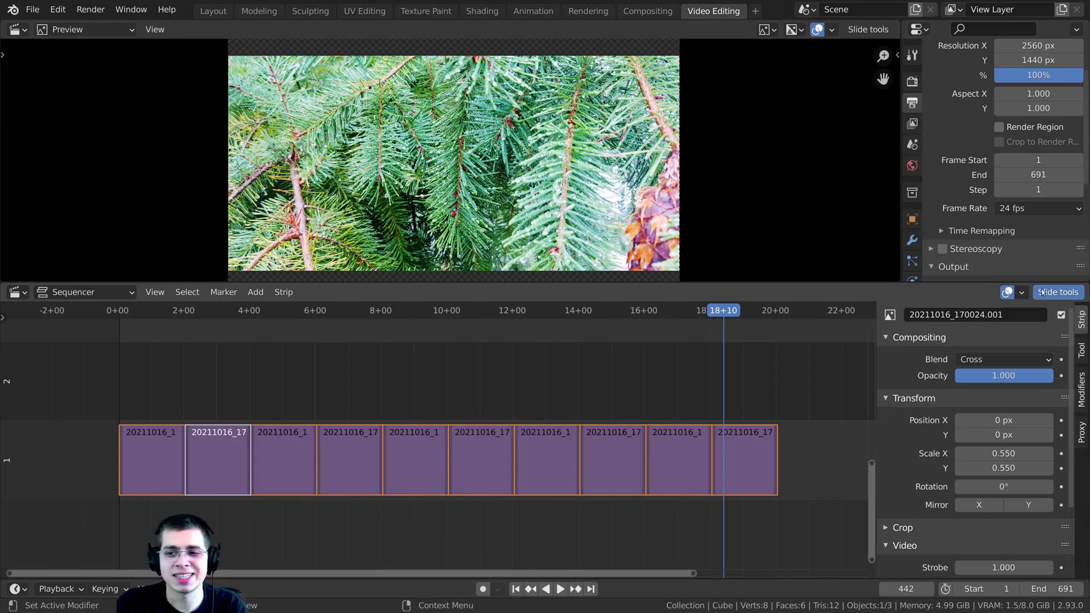
{"action": "scroll", "coordinate": [581, 350], "scroll_direction": "down", "scroll_amount": 2}
{"action": "key", "text": "alt+a"}
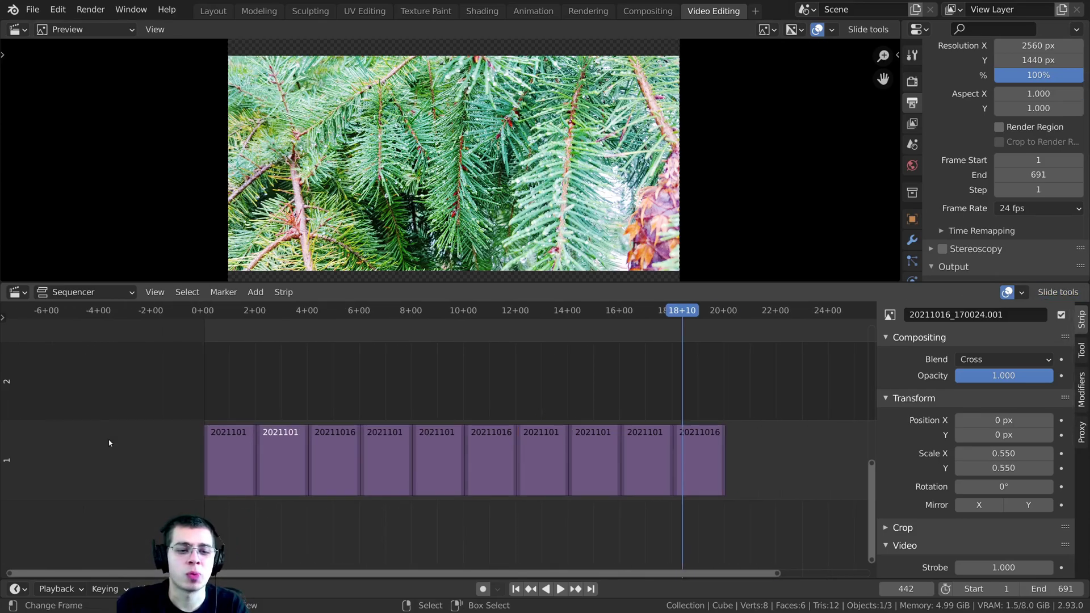
{"action": "key", "text": "a"}
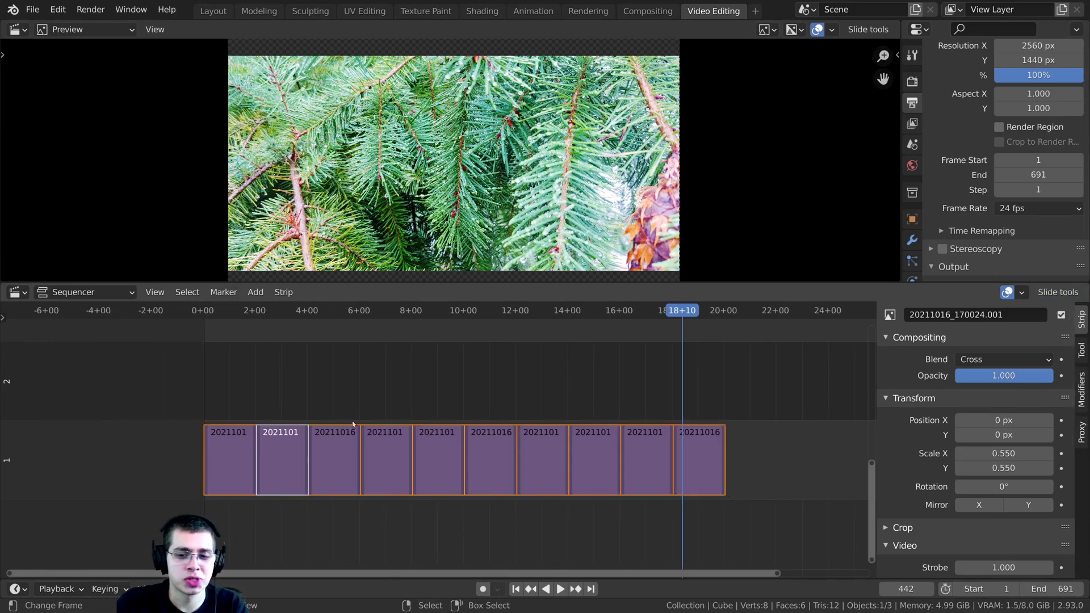
Run Slide tools > Align Strips with Frame Overlap raised from 8 to 10
{"action": "left_click", "coordinate": [1067, 293]}
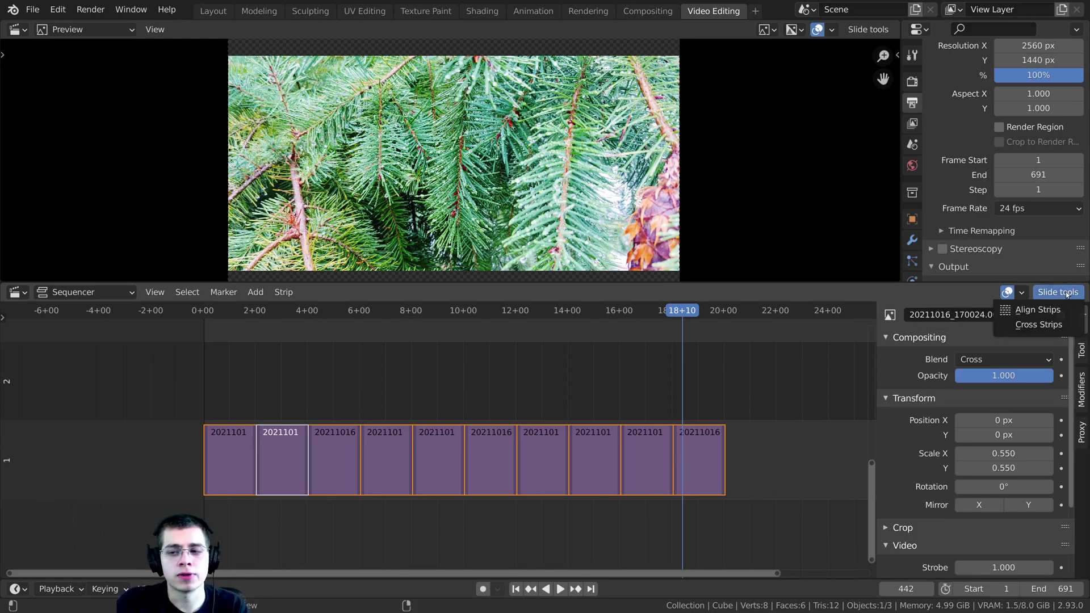
{"action": "left_click", "coordinate": [1046, 310]}
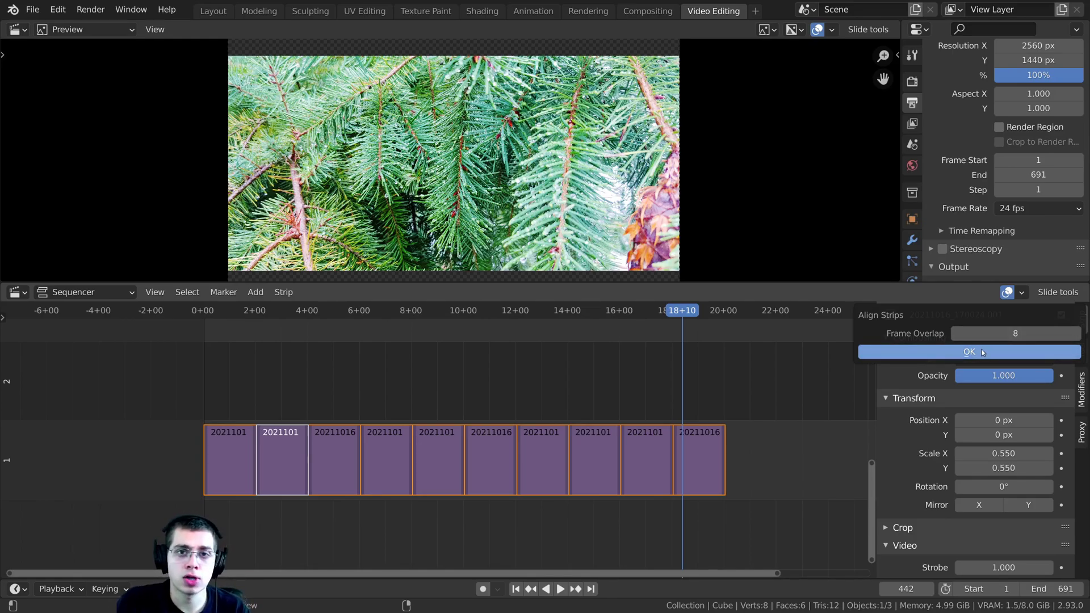
{"action": "left_click_drag", "start_coordinate": [1024, 333], "coordinate": [1042, 327]}
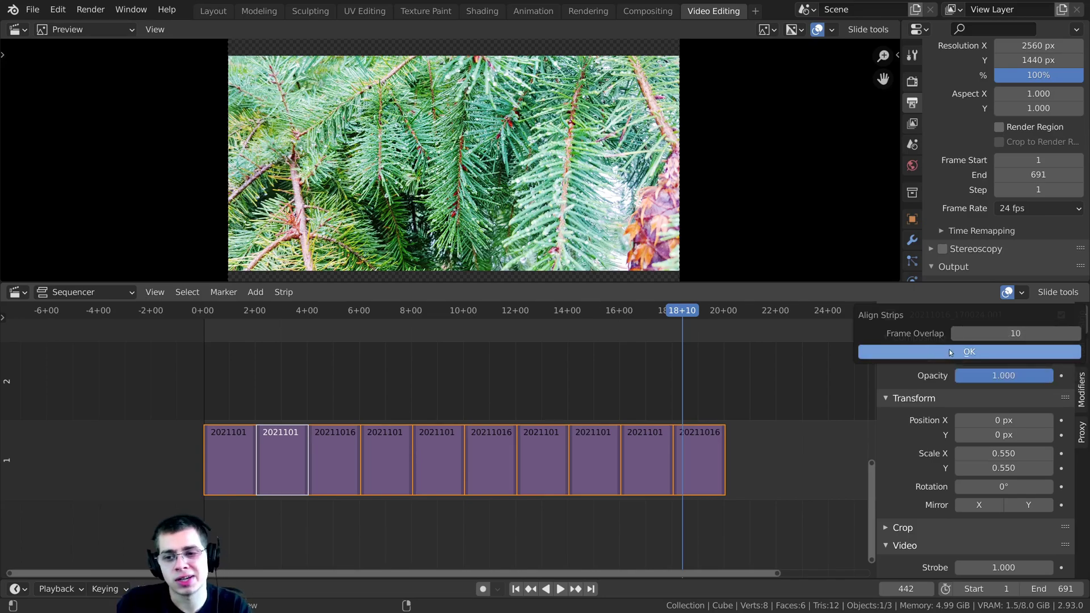
{"action": "left_click", "coordinate": [949, 349]}
{"action": "middle_click_drag", "start_coordinate": [275, 356], "coordinate": [390, 363]}
{"action": "scroll", "coordinate": [270, 381], "scroll_direction": "up", "scroll_amount": 6}
Play the aligned slideshow from frame 7, zooming the timeline while it runs
{"action": "left_click", "coordinate": [259, 381]}
{"action": "middle_click_drag", "start_coordinate": [283, 389], "coordinate": [312, 397]}
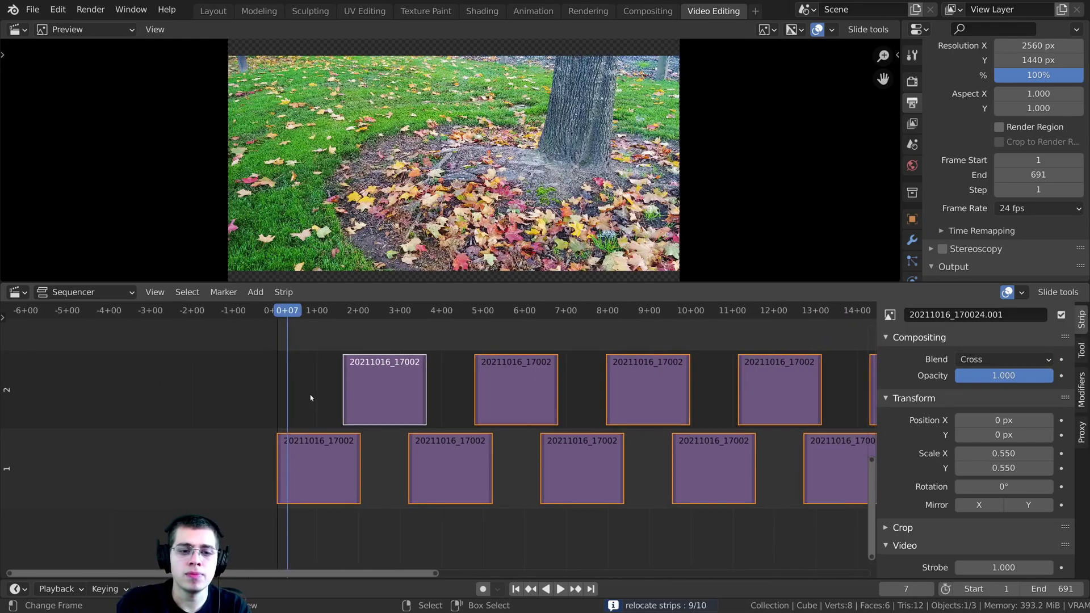
{"action": "scroll", "coordinate": [300, 393], "scroll_direction": "up", "scroll_amount": 3}
{"action": "key", "text": "space"}
{"action": "scroll", "coordinate": [303, 426], "scroll_direction": "up", "scroll_amount": 3}
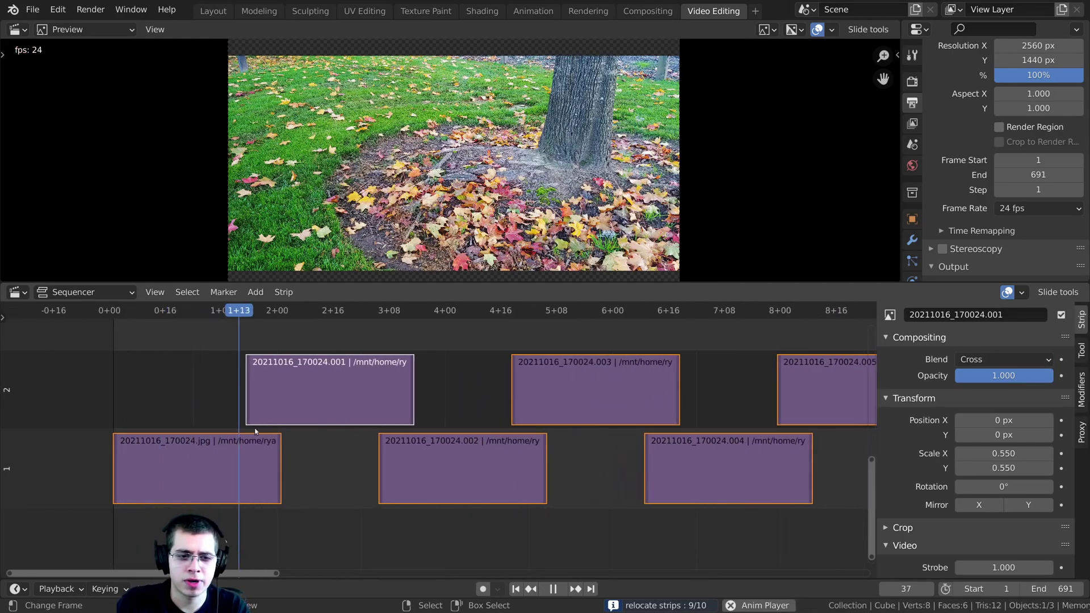
{"action": "scroll", "coordinate": [511, 430], "scroll_direction": "down", "scroll_amount": 6}
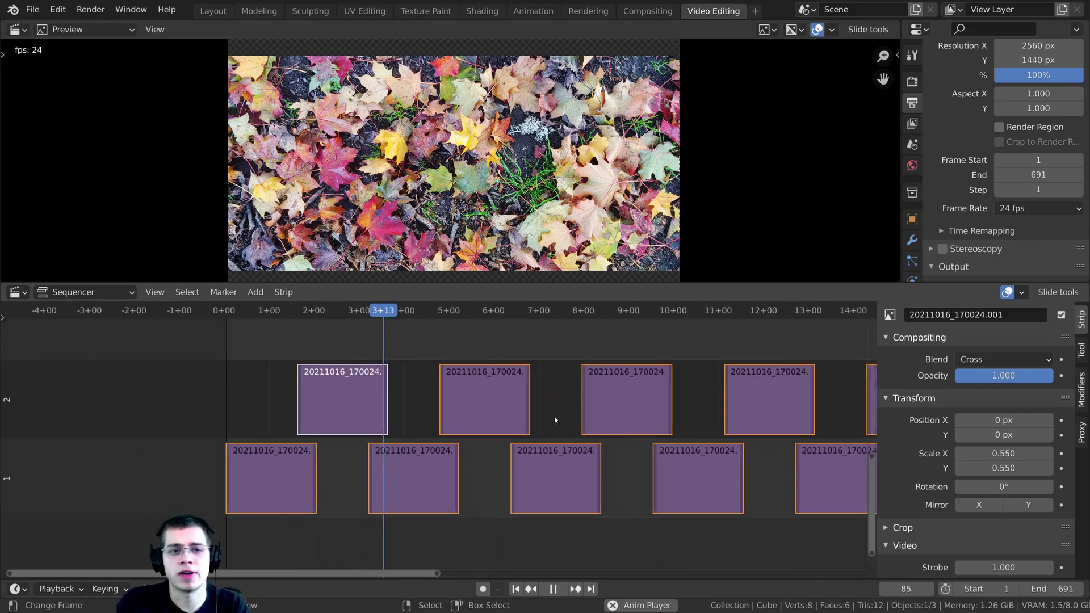
{"action": "scroll", "coordinate": [516, 432], "scroll_direction": "up", "scroll_amount": 4}
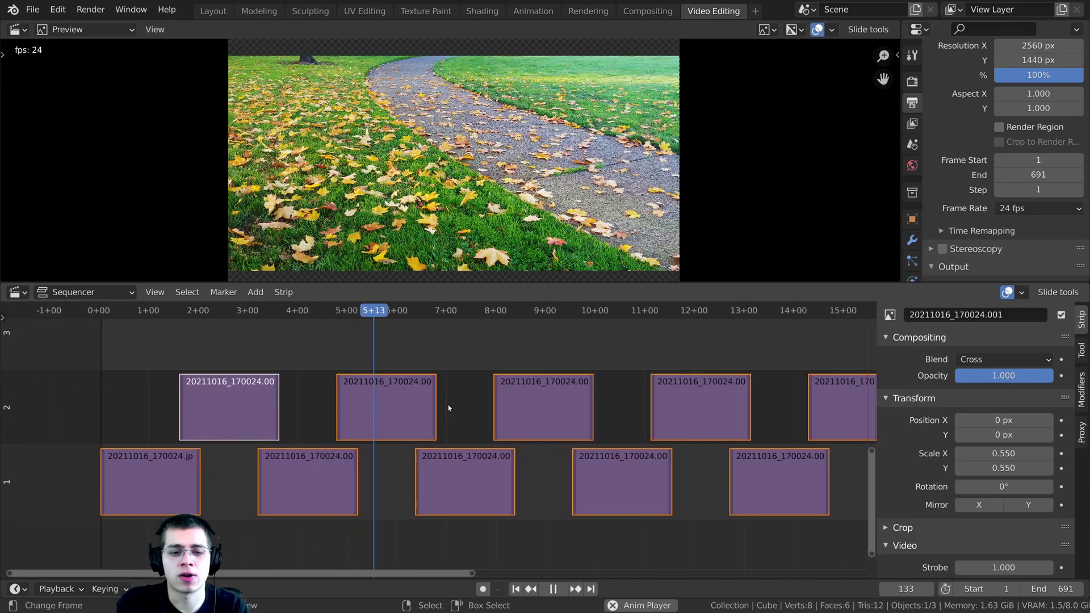
{"action": "key", "text": "space"}
{"action": "scroll", "coordinate": [505, 403], "scroll_direction": "down", "scroll_amount": 3}
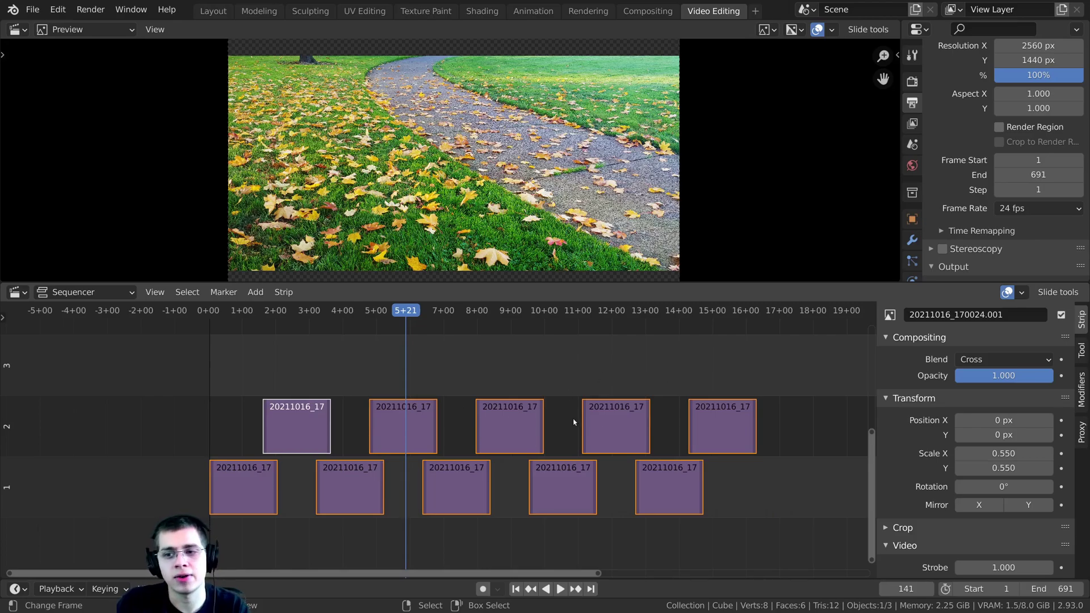
{"action": "left_click", "coordinate": [1063, 294]}
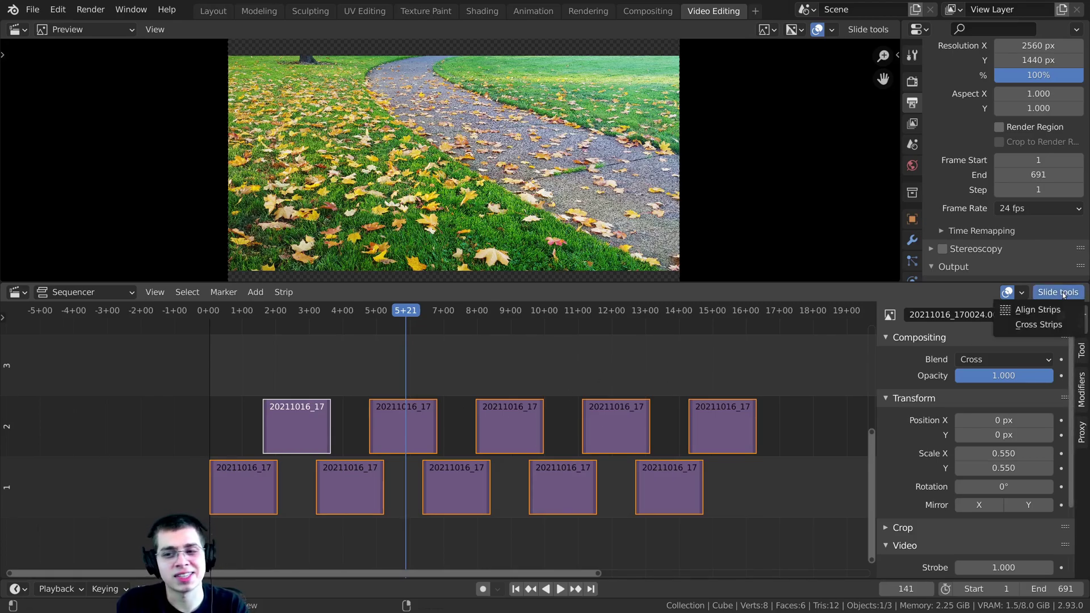
{"action": "left_click", "coordinate": [1023, 329]}
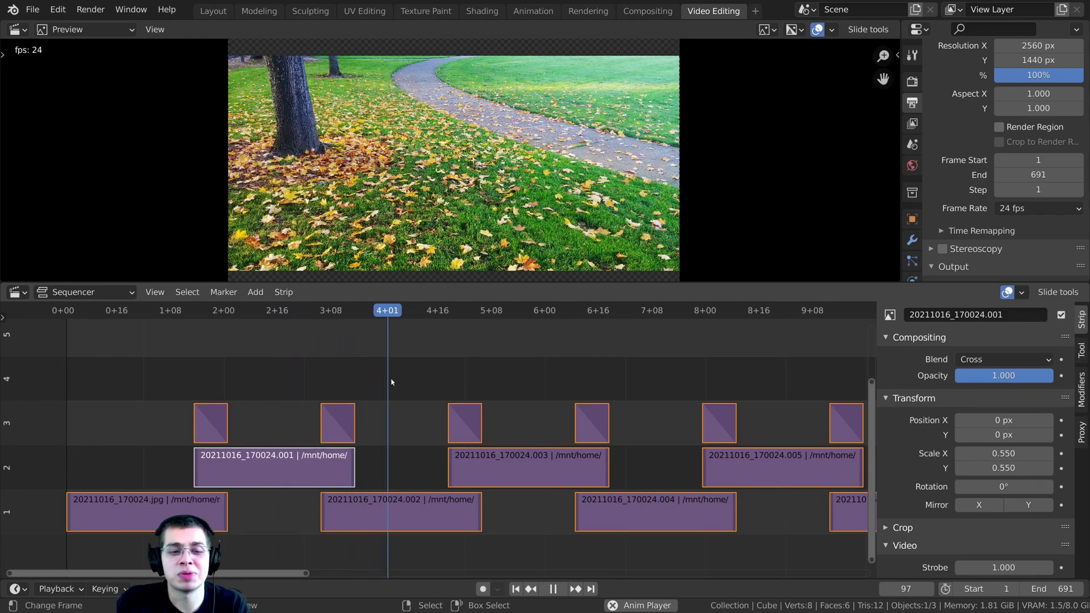
{"action": "middle_click_drag", "start_coordinate": [420, 362], "coordinate": [375, 346]}
{"action": "middle_click_drag", "start_coordinate": [477, 355], "coordinate": [422, 360]}
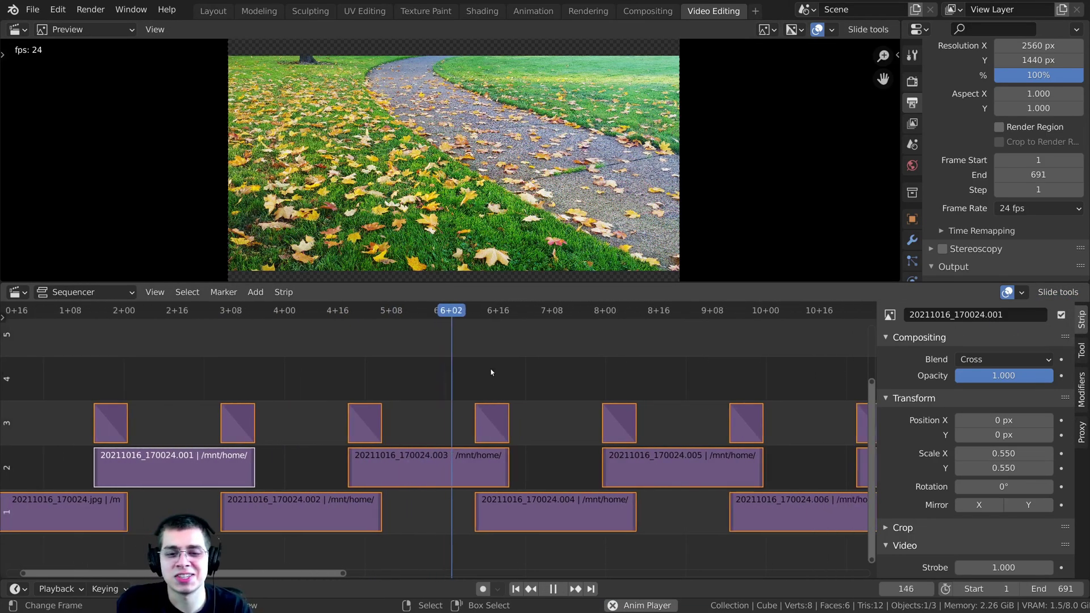
{"action": "scroll", "coordinate": [494, 373], "scroll_direction": "down", "scroll_amount": 2}
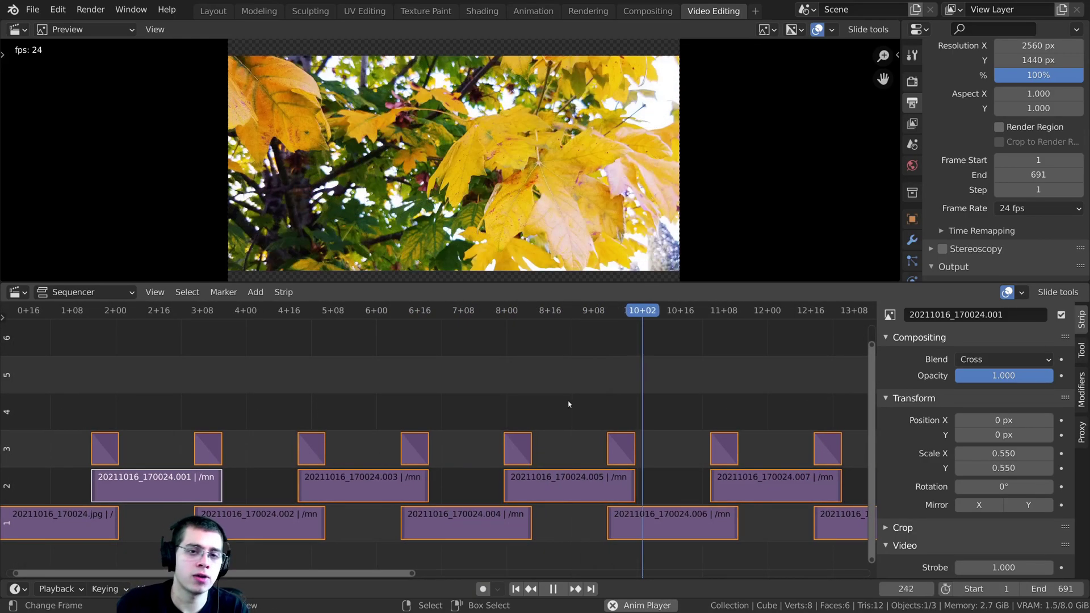
{"action": "scroll", "coordinate": [569, 405], "scroll_direction": "down", "scroll_amount": 6}
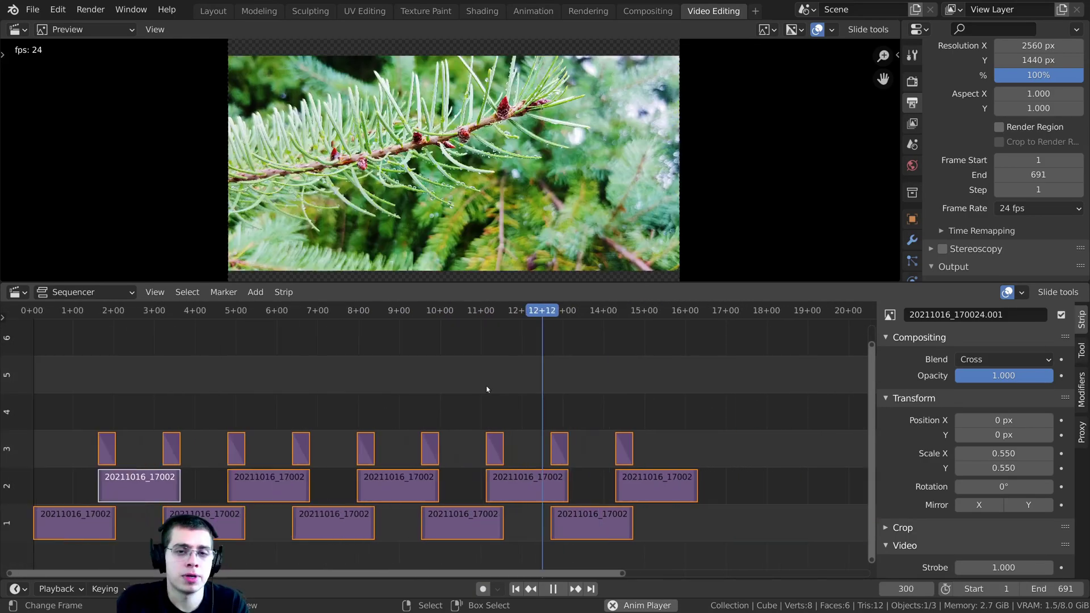
{"action": "middle_click_drag", "start_coordinate": [486, 389], "coordinate": [434, 376]}
{"action": "scroll", "coordinate": [433, 377], "scroll_direction": "up", "scroll_amount": 2}
{"action": "middle_click_drag", "start_coordinate": [583, 434], "coordinate": [428, 476]}
{"action": "scroll", "coordinate": [434, 479], "scroll_direction": "up", "scroll_amount": 1}
{"action": "key", "text": "space"}
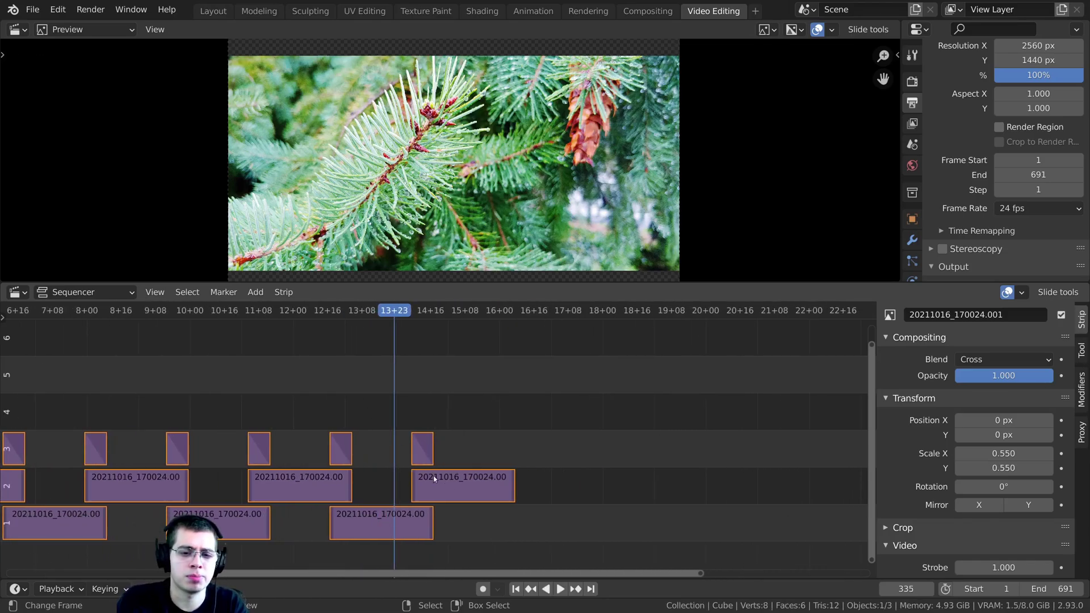
Delete the last Cross transition strip
{"action": "right_click", "coordinate": [445, 489]}
{"action": "right_click", "coordinate": [420, 449]}
{"action": "key", "text": "x"}
Add a Gamma Cross transition between strips 20211016_170024.008 and .009
{"action": "right_click", "coordinate": [419, 518]}
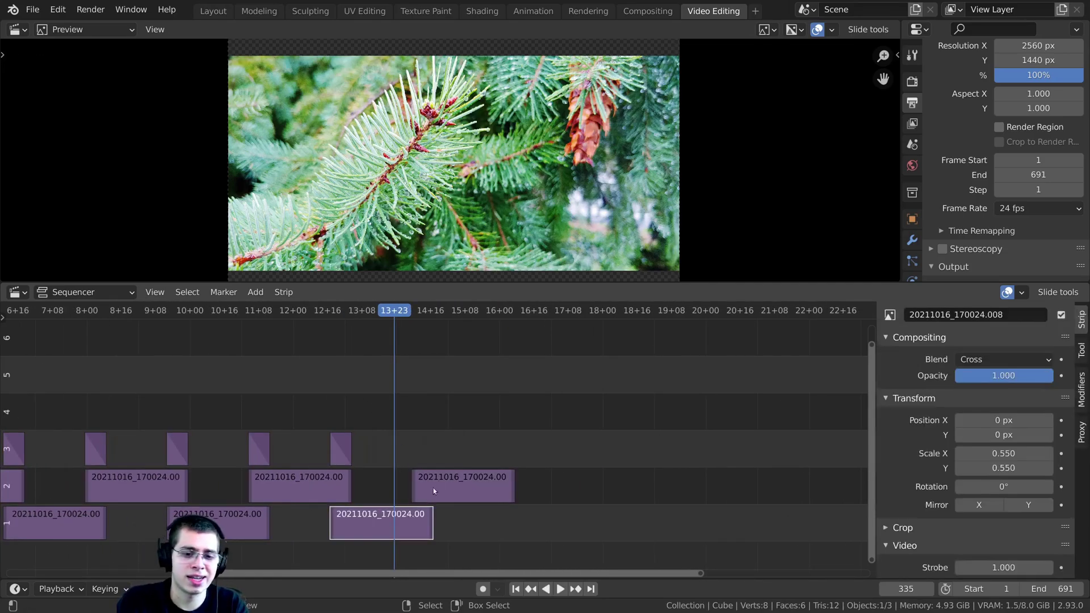
{"action": "scroll", "coordinate": [433, 488], "scroll_direction": "up", "scroll_amount": 2}
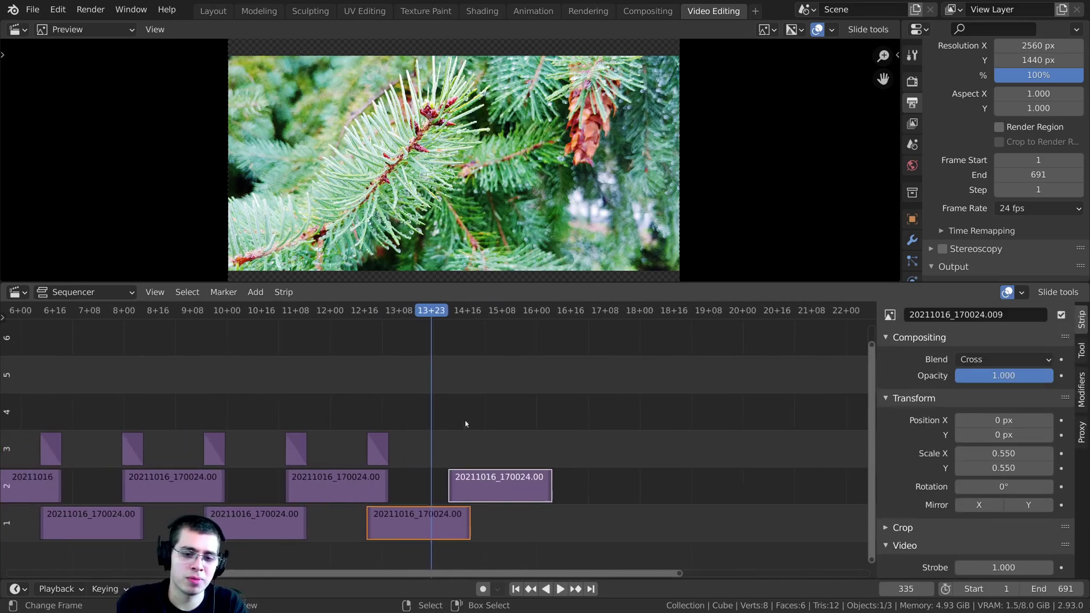
{"action": "left_click", "coordinate": [470, 487], "text": "shift"}
{"action": "key", "text": "shift+a"}
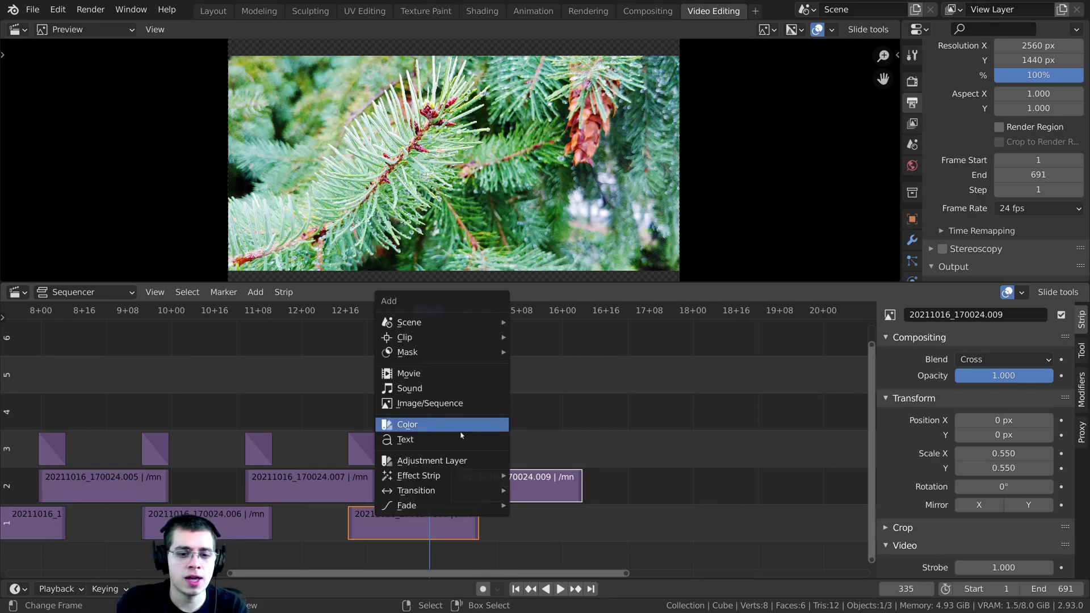
{"action": "mouse_move", "coordinate": [420, 491]}
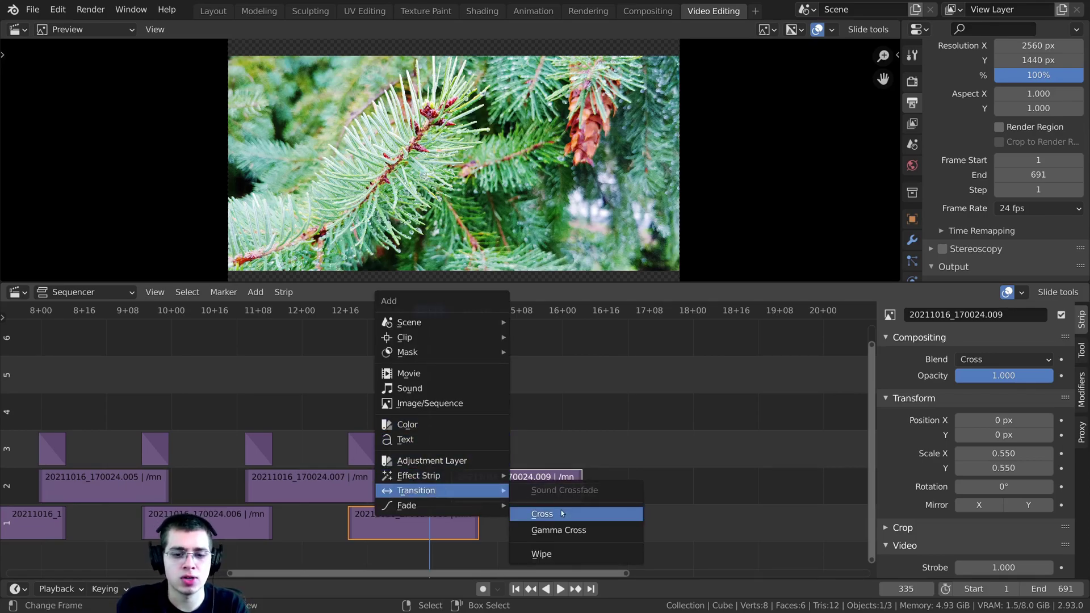
{"action": "left_click", "coordinate": [558, 531]}
{"action": "key", "text": "space"}
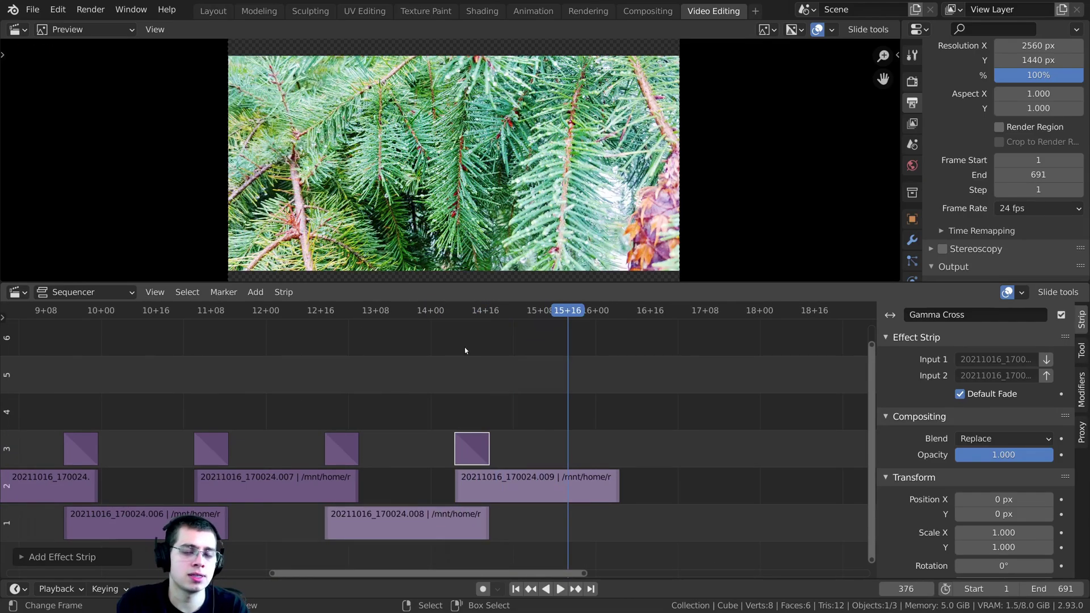
Play back the slideshow, checking transitions around frames 41, 97 and 170
{"action": "key", "text": "Home"}
{"action": "left_click_drag", "start_coordinate": [133, 410], "coordinate": [362, 397]}
{"action": "scroll", "coordinate": [375, 389], "scroll_direction": "up", "scroll_amount": 16}
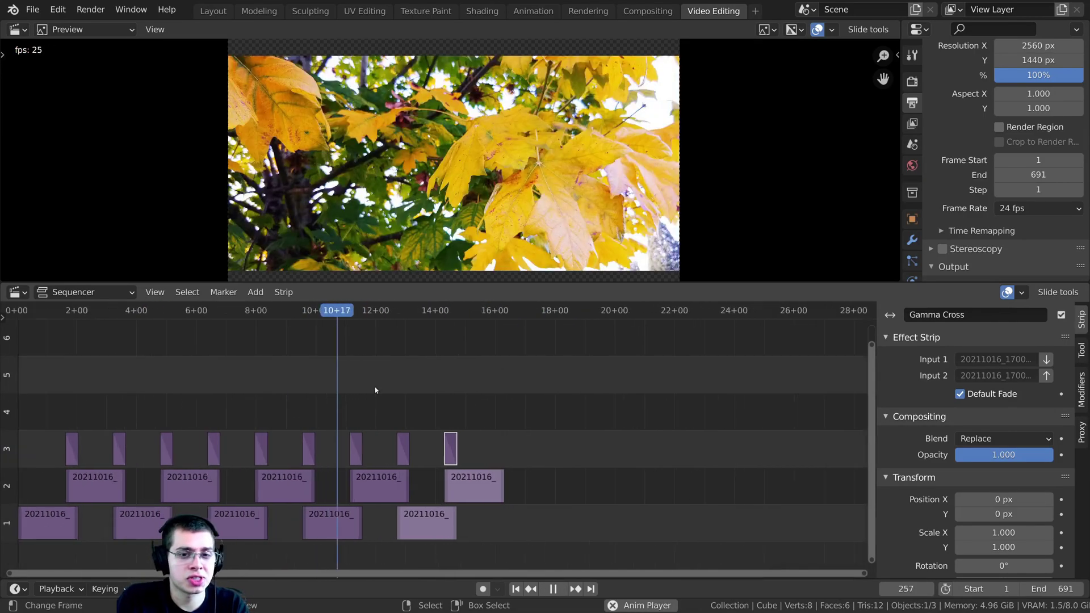
{"action": "scroll", "coordinate": [379, 407], "scroll_direction": "up", "scroll_amount": 2}
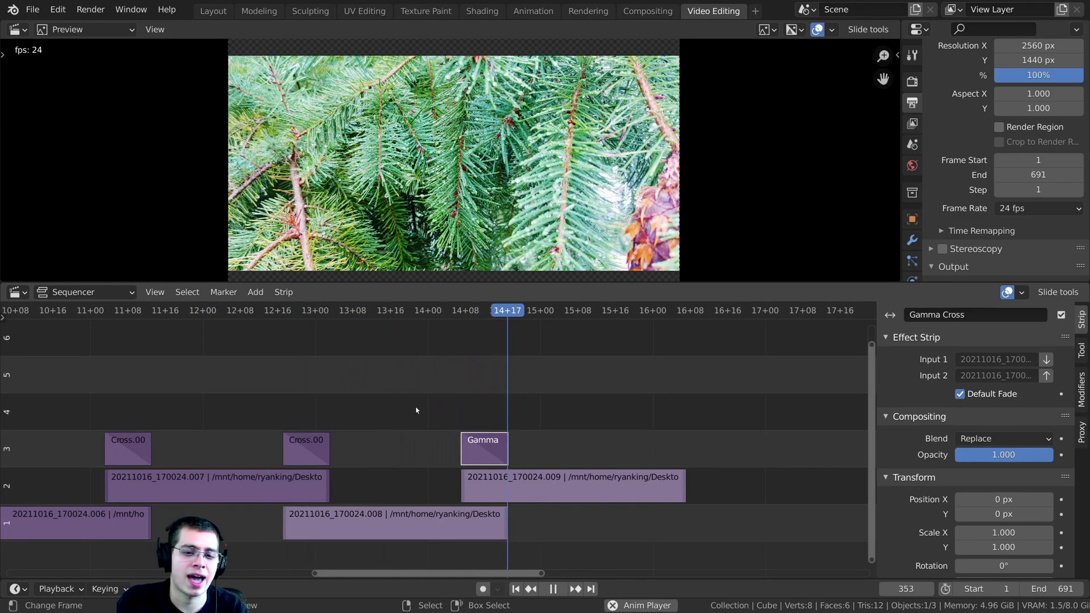
{"action": "scroll", "coordinate": [412, 426], "scroll_direction": "down", "scroll_amount": 2}
{"action": "key", "text": "space"}
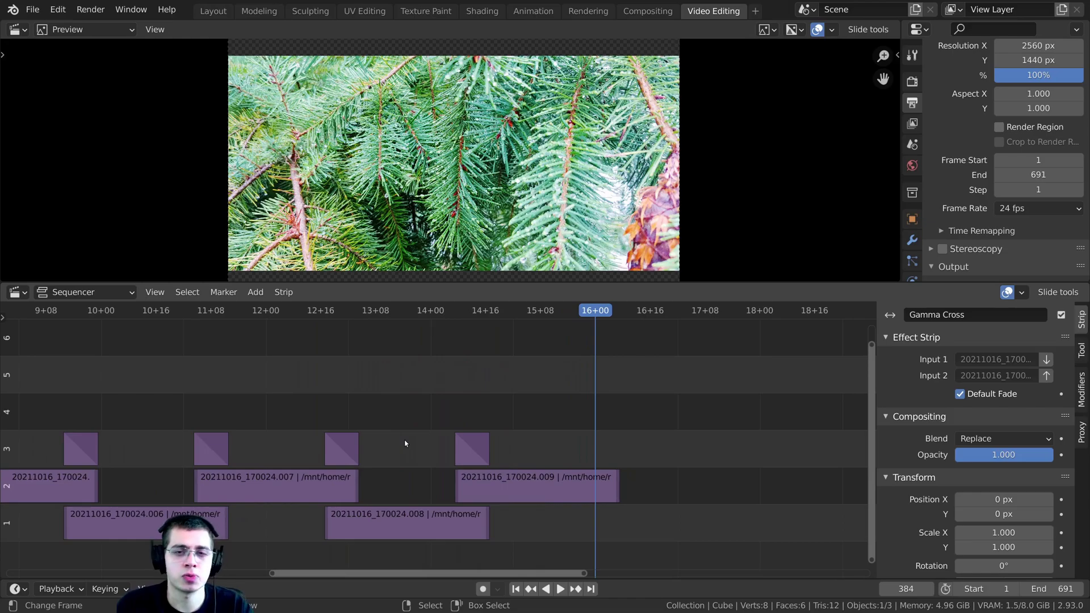
{"action": "scroll", "coordinate": [407, 442], "scroll_direction": "down", "scroll_amount": 4}
{"action": "middle_click_drag", "start_coordinate": [109, 414], "coordinate": [199, 419]}
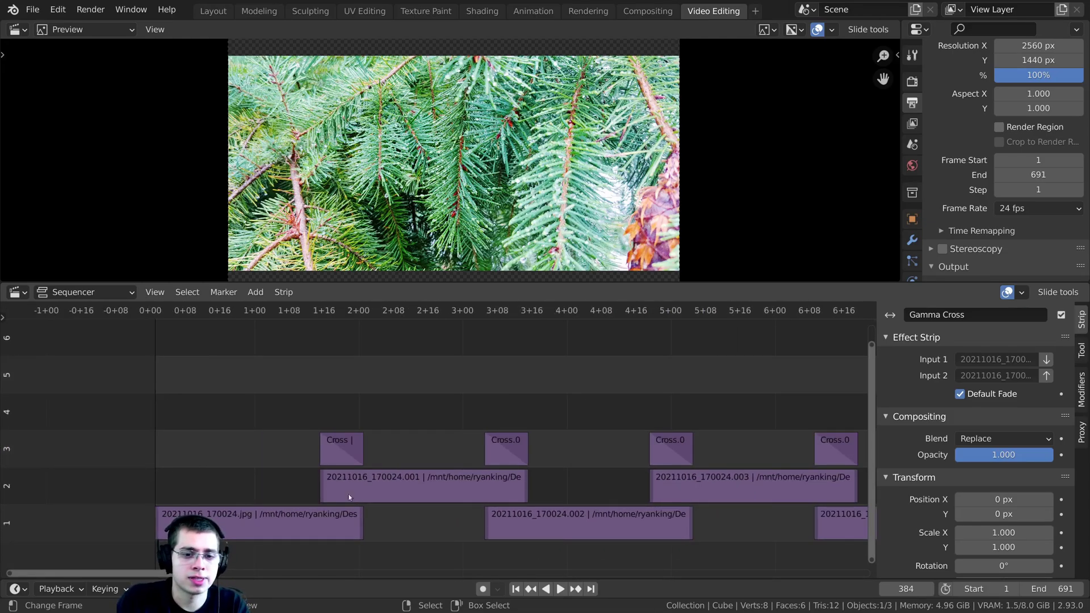
{"action": "left_click", "coordinate": [330, 481]}
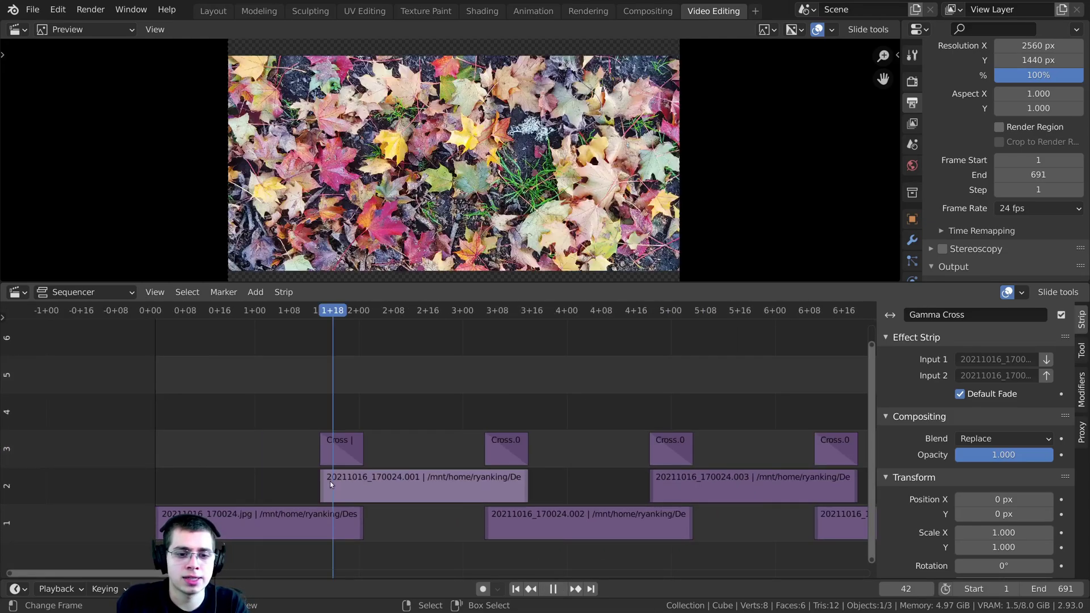
{"action": "middle_click_drag", "start_coordinate": [346, 467], "coordinate": [313, 469]}
{"action": "left_click", "coordinate": [538, 481]}
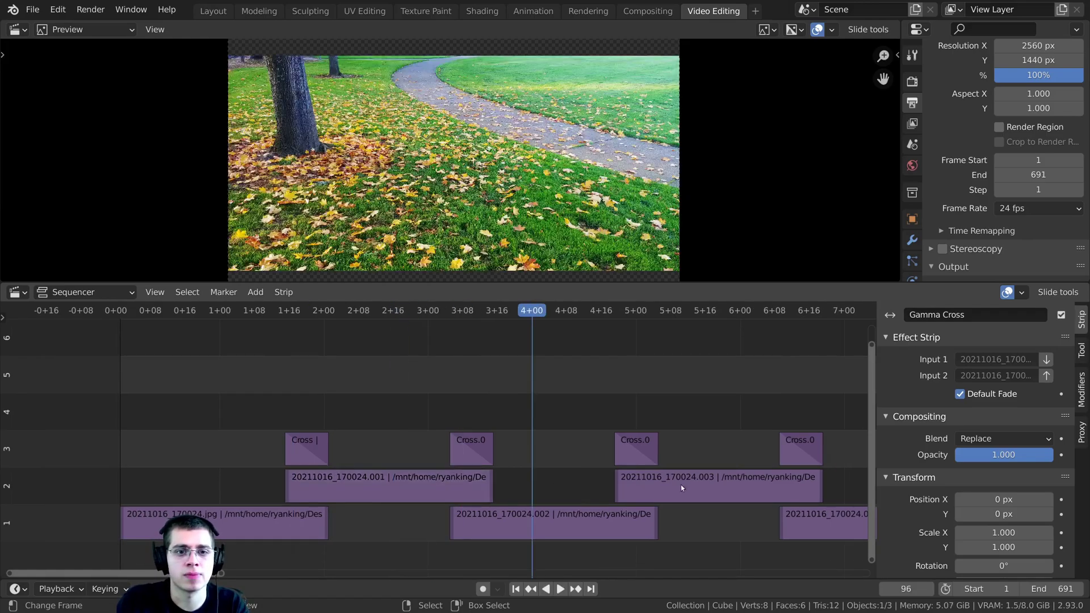
{"action": "left_click_drag", "start_coordinate": [550, 463], "coordinate": [515, 467]}
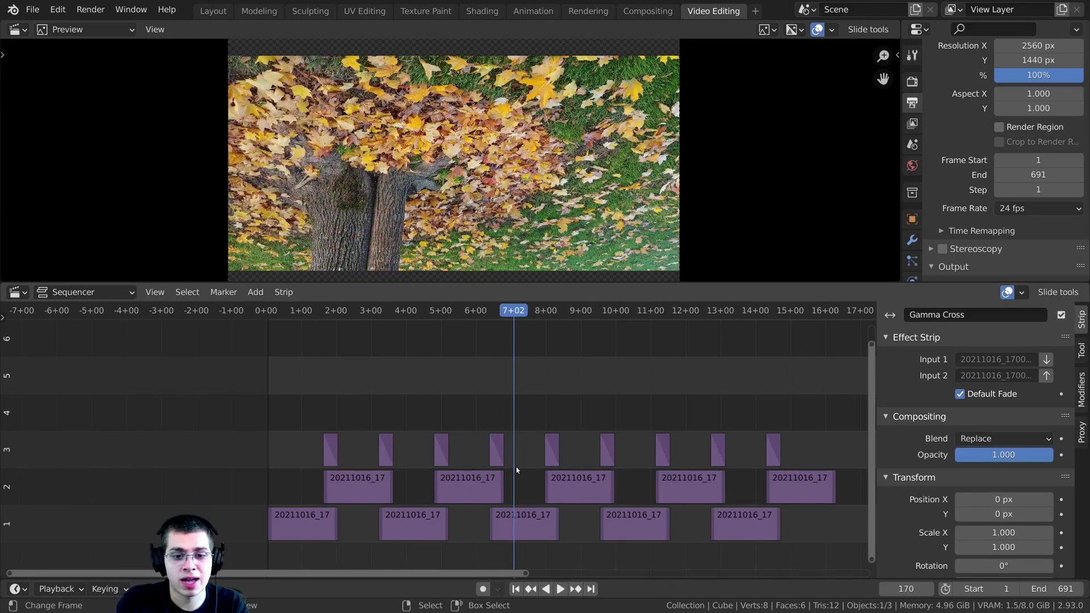
{"action": "scroll", "coordinate": [516, 469], "scroll_direction": "up", "scroll_amount": 2}
Give photo strip 20211016_170024.004 a 180° rotation in the Transform panel
{"action": "left_click", "coordinate": [468, 519]}
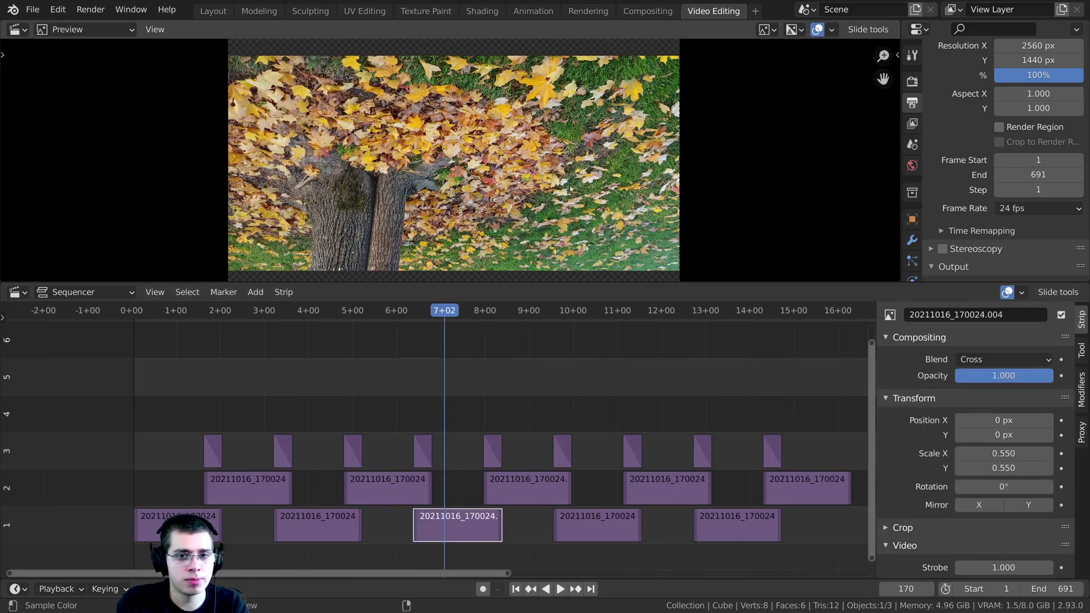
{"action": "scroll", "coordinate": [475, 481], "scroll_direction": "up", "scroll_amount": 4}
{"action": "key", "text": "g"}
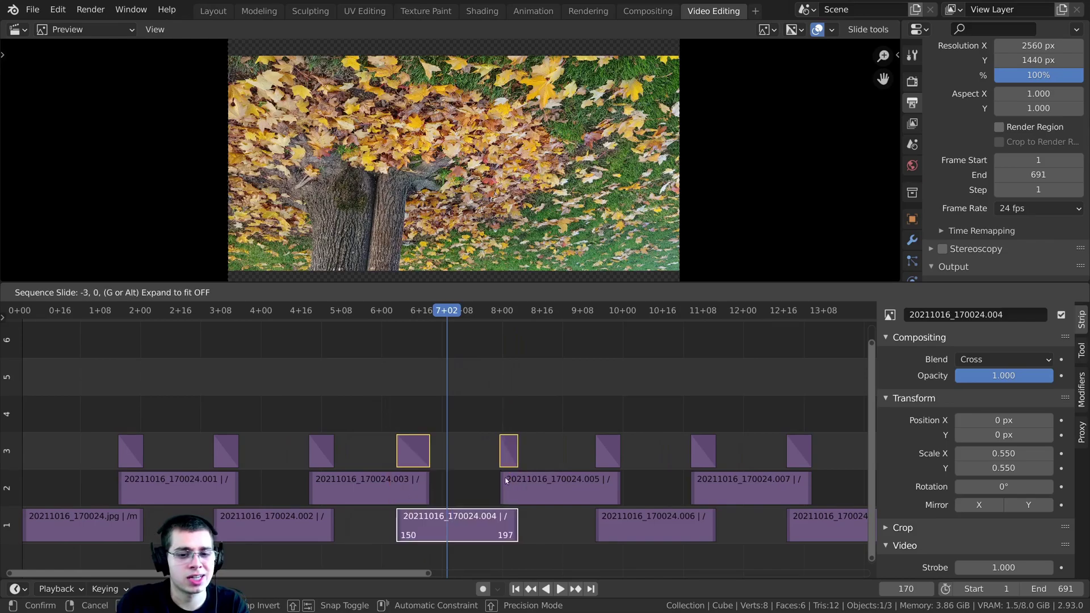
{"action": "right_click", "coordinate": [450, 526]}
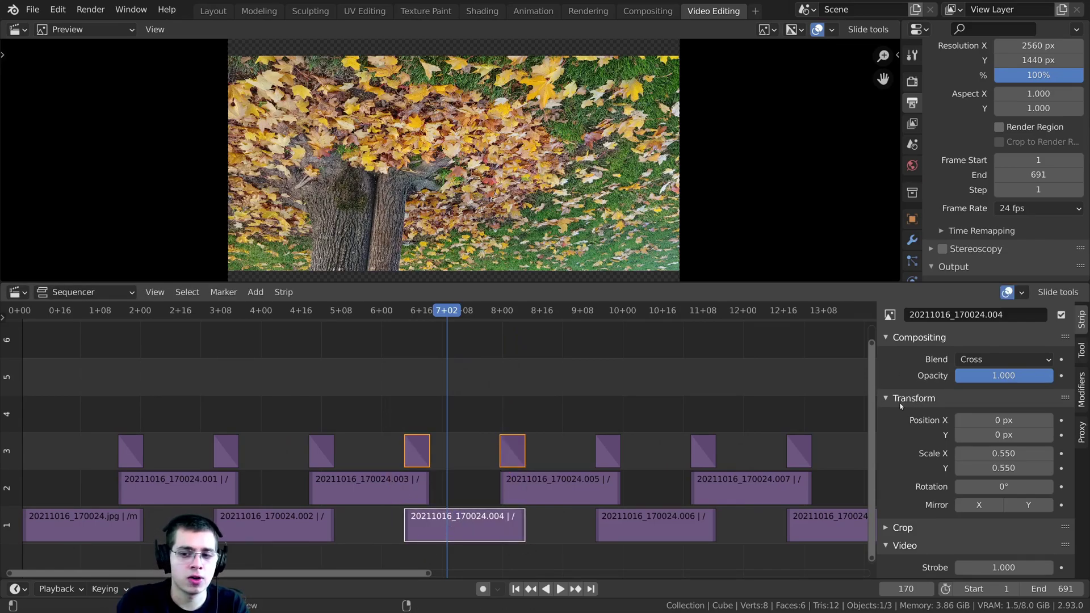
{"action": "left_click", "coordinate": [925, 399]}
{"action": "left_click", "coordinate": [927, 400]}
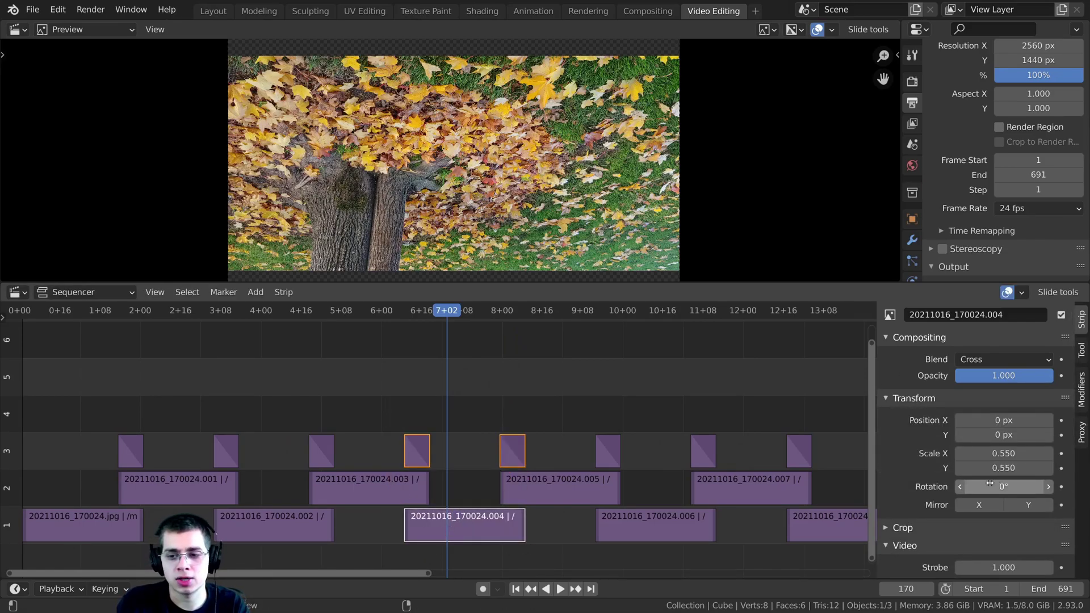
{"action": "left_click", "coordinate": [990, 487]}
{"action": "type", "text": "180"}
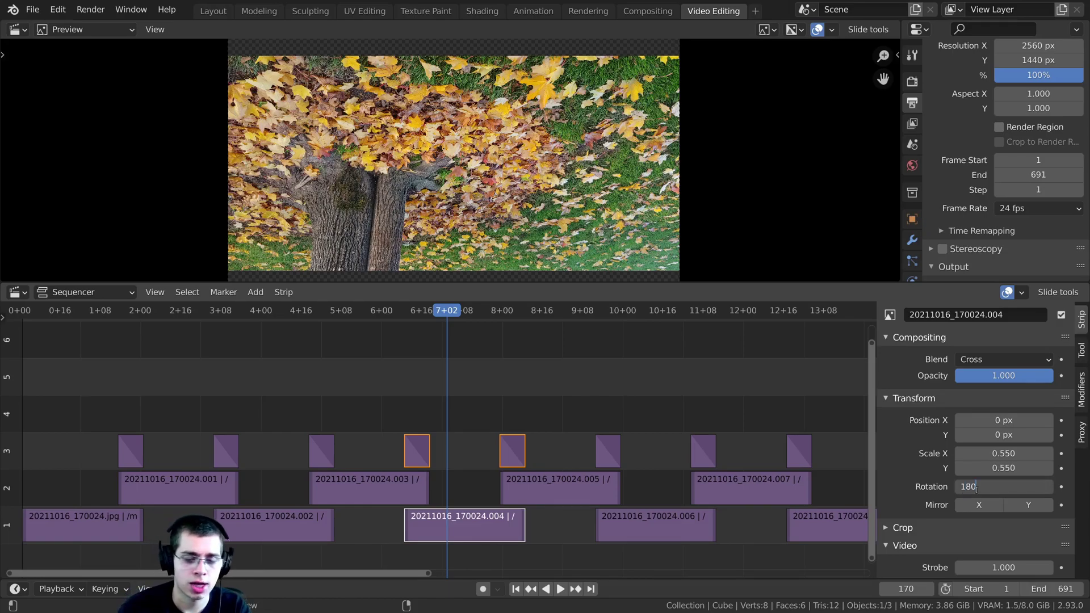
{"action": "key", "text": "Return"}
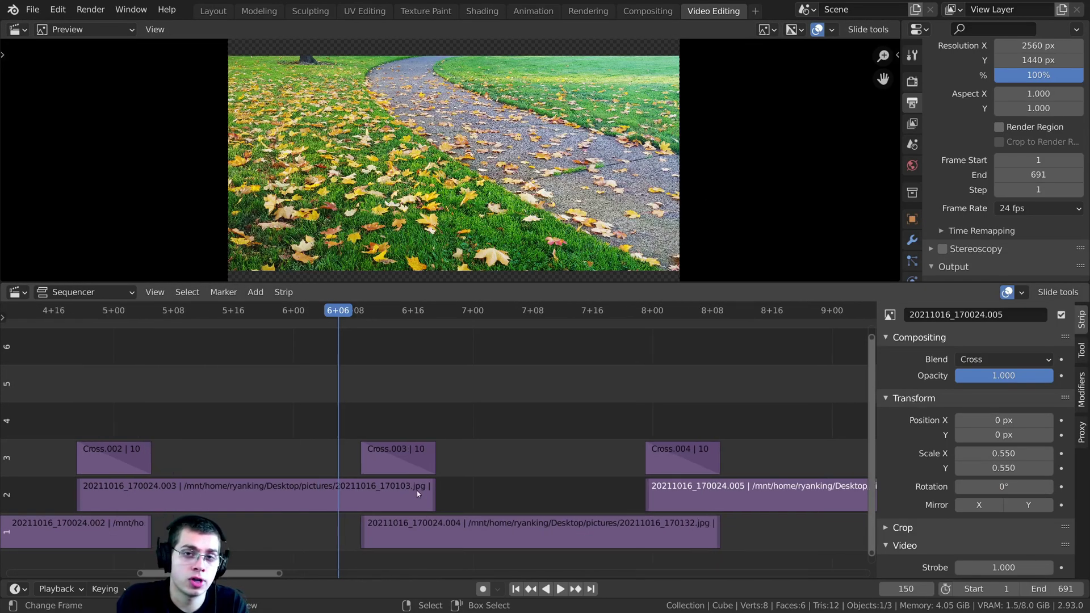
Select strip .003's right end and test longer end positions, up to frame 183, with playback
{"action": "scroll", "coordinate": [426, 499], "scroll_direction": "up", "scroll_amount": 1}
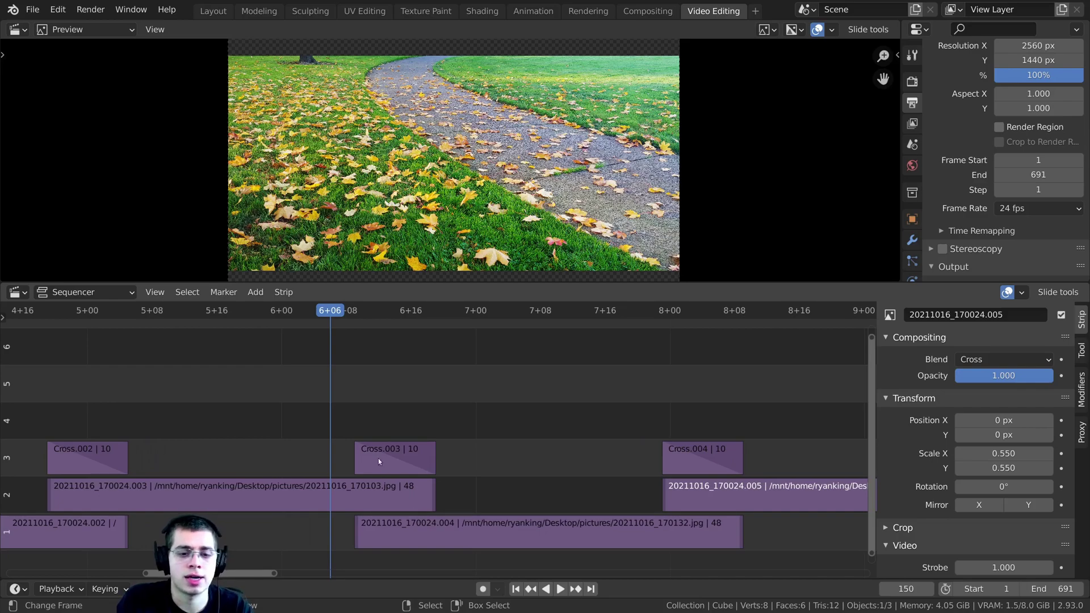
{"action": "left_click", "coordinate": [427, 504]}
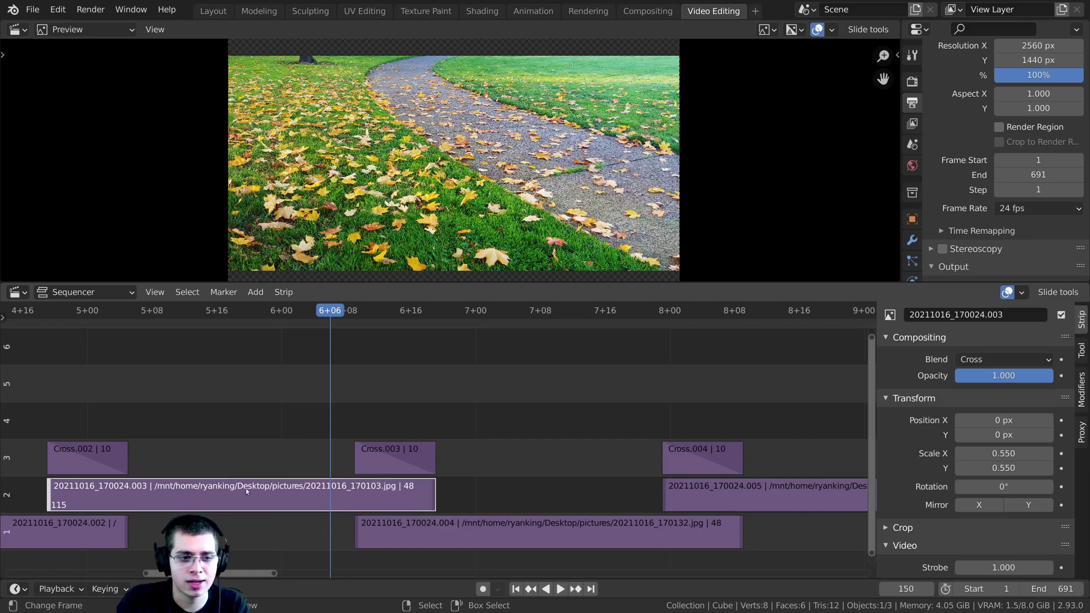
{"action": "left_click", "coordinate": [438, 493]}
{"action": "right_click", "coordinate": [433, 495]}
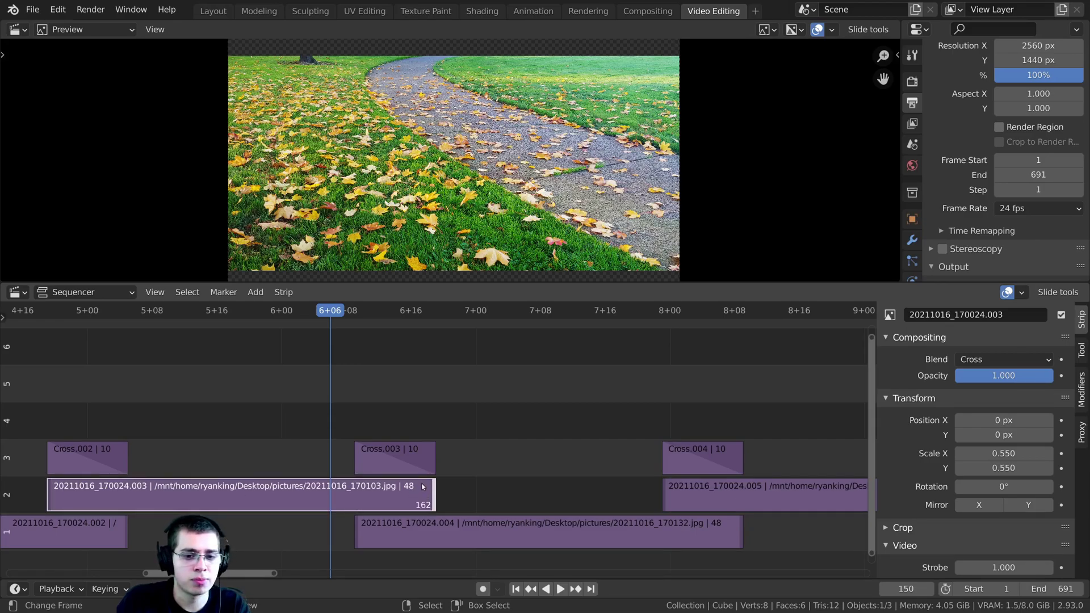
{"action": "key", "text": "g"}
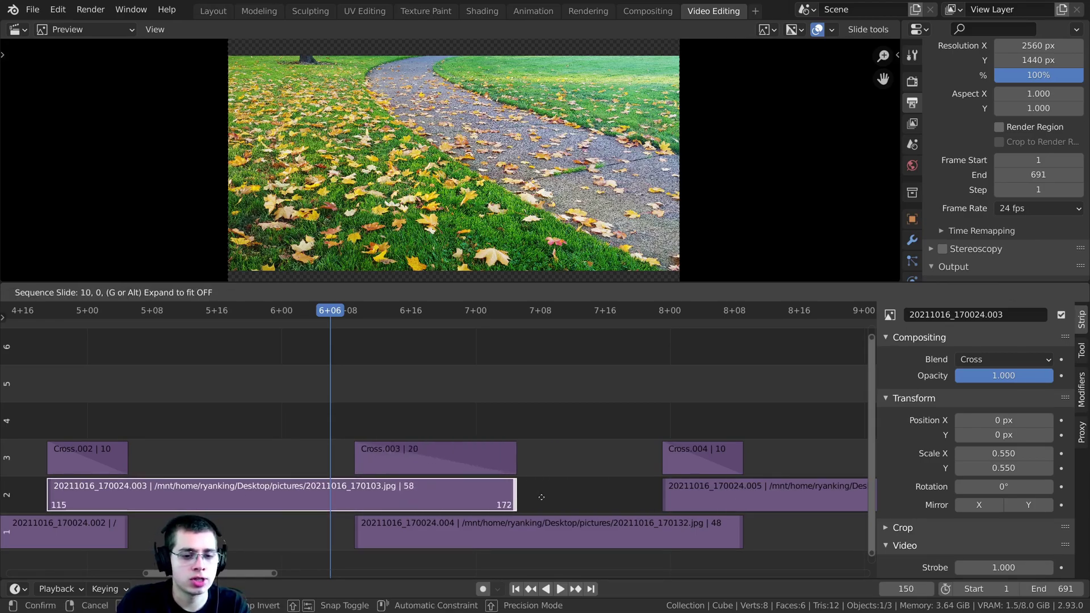
{"action": "left_click", "coordinate": [420, 486]}
{"action": "key", "text": "space"}
{"action": "key", "text": "g"}
{"action": "left_click", "coordinate": [574, 445]}
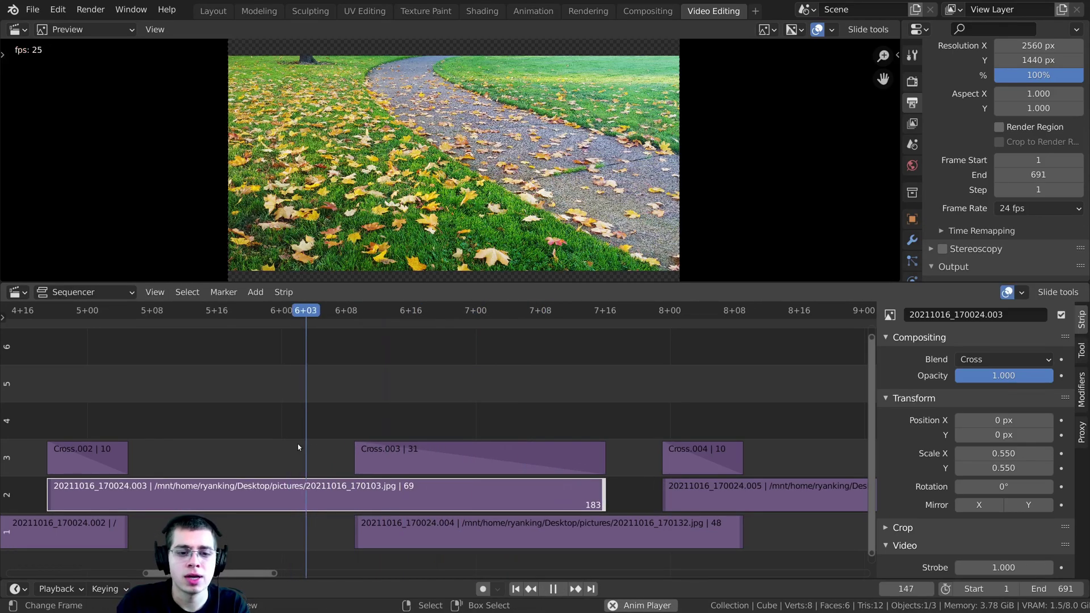
{"action": "key", "text": "space"}
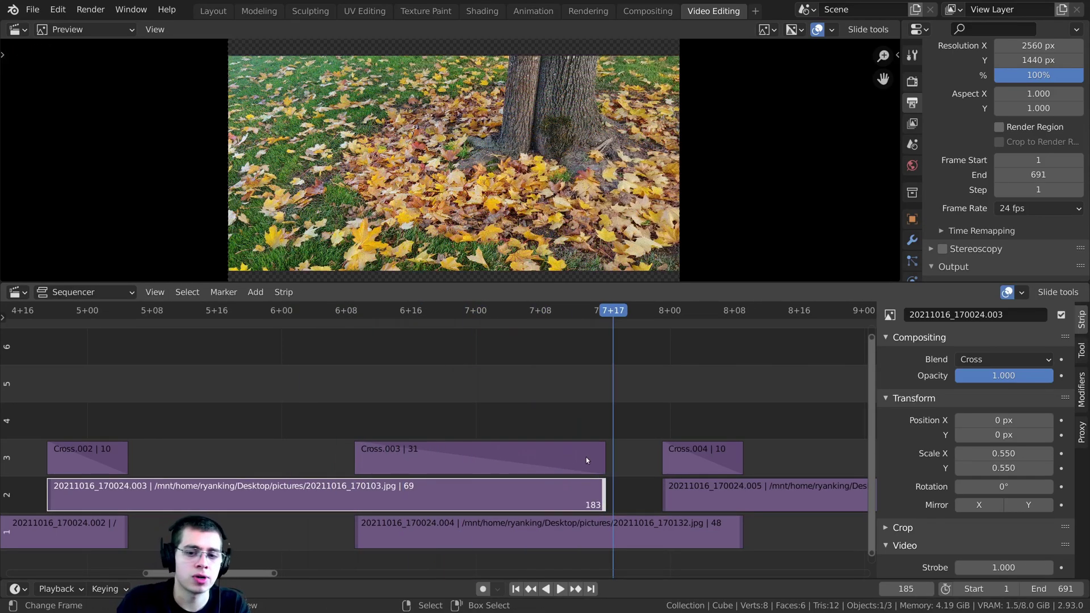
Pull strip .003's end back to frame 156 and play back the shorter crossfade
{"action": "key", "text": "g"}
{"action": "left_click", "coordinate": [347, 461]}
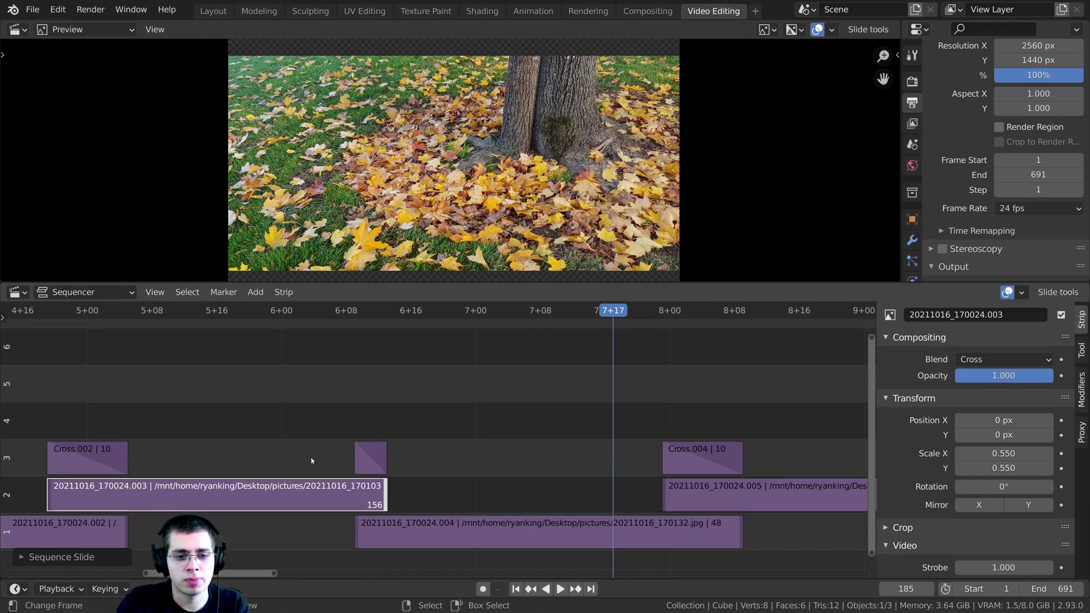
{"action": "left_click", "coordinate": [312, 460]}
{"action": "key", "text": "space"}
{"action": "scroll", "coordinate": [448, 437], "scroll_direction": "down", "scroll_amount": 5}
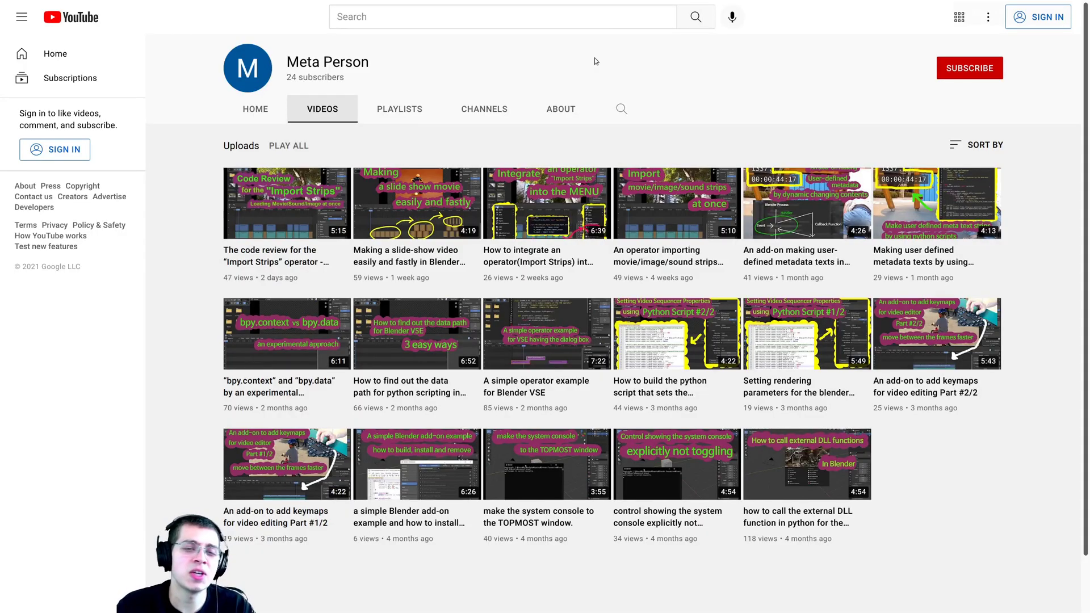